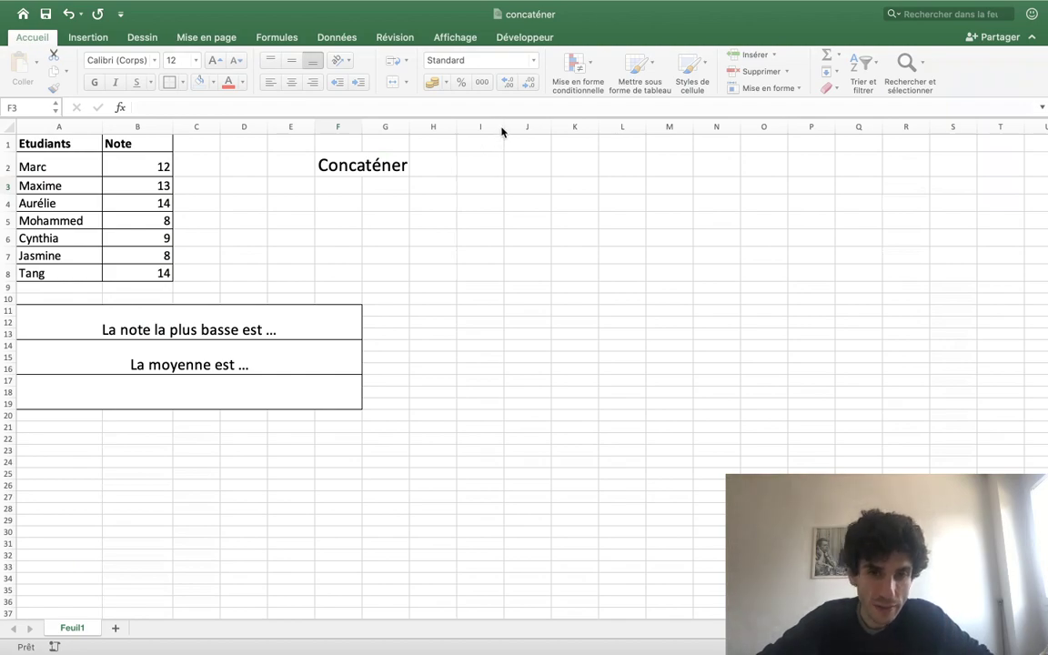
- Widen column I and enter an & in cell I2
drag(504, 126, 549, 126)
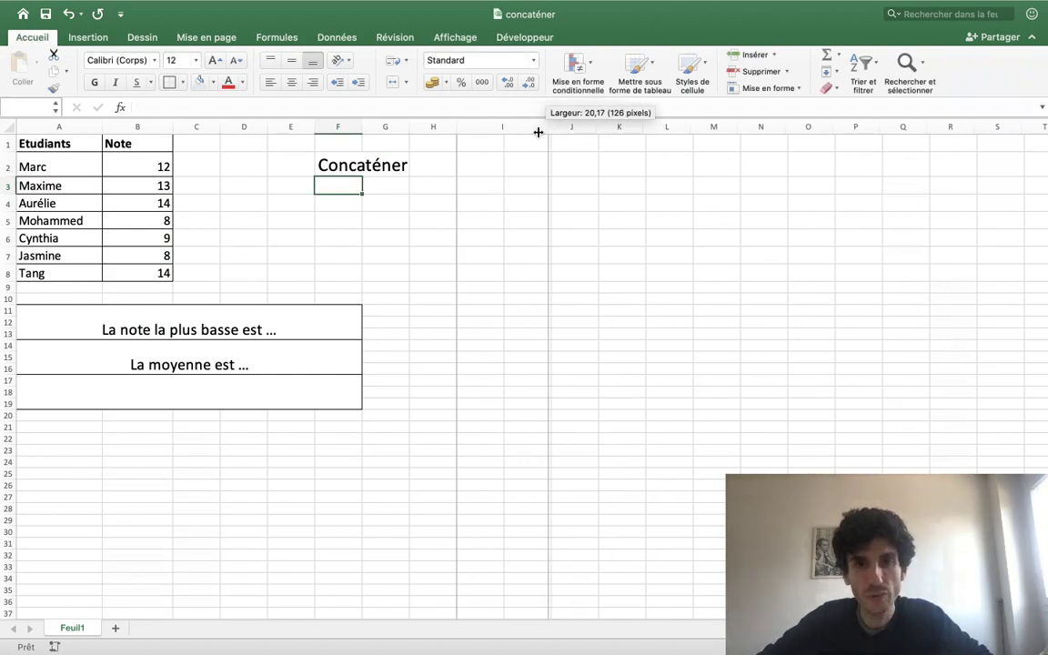
click(505, 156)
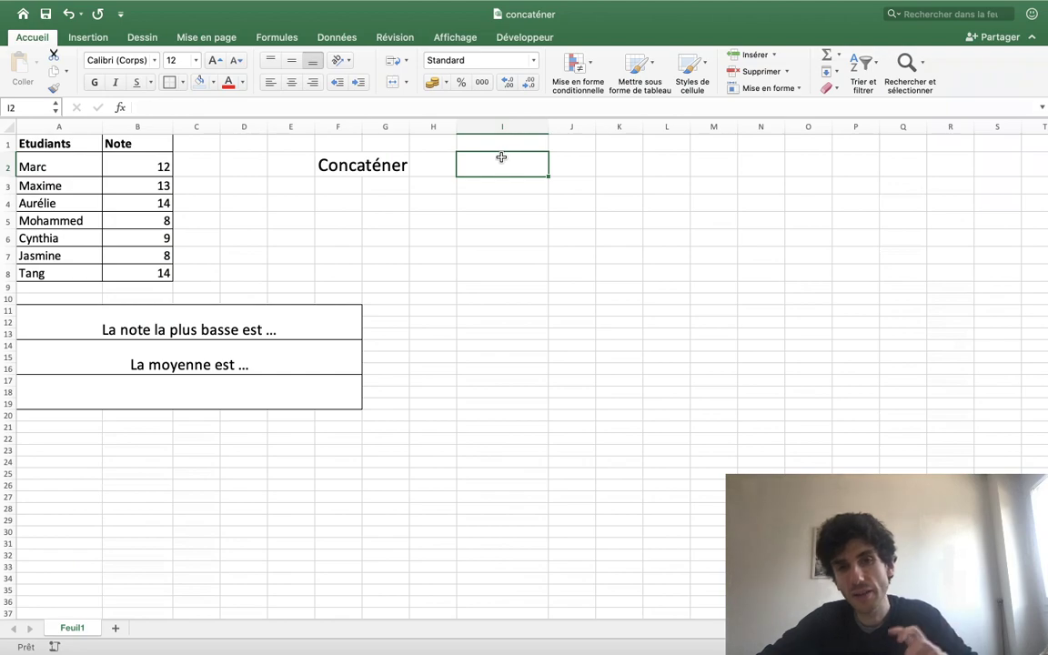
text(&)
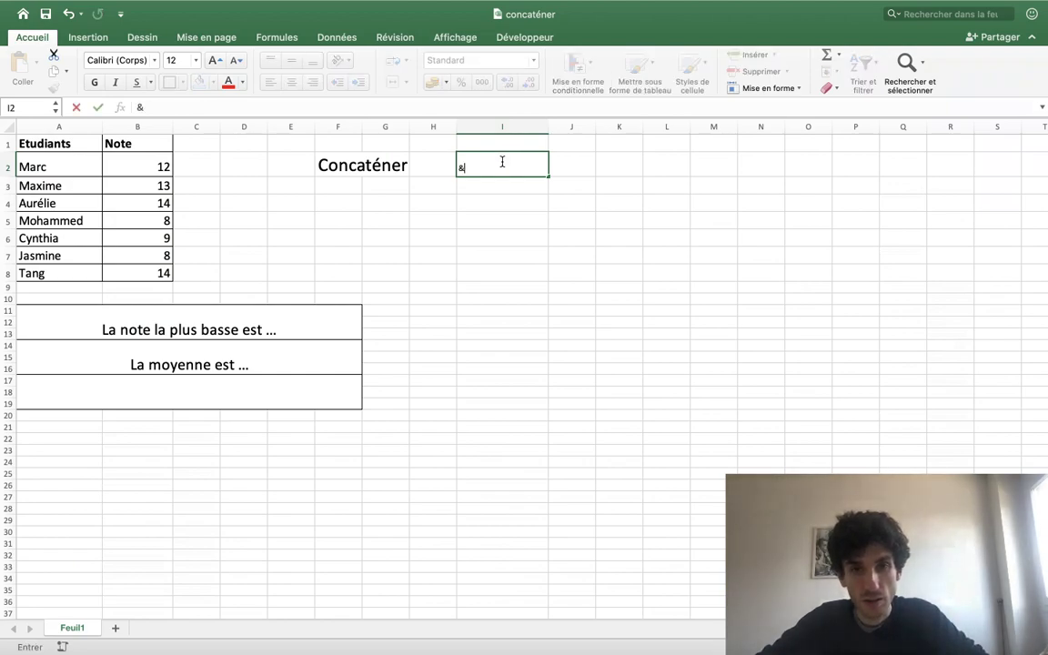
key(Return)
- Set the & in I2 to font size 24
click(516, 160)
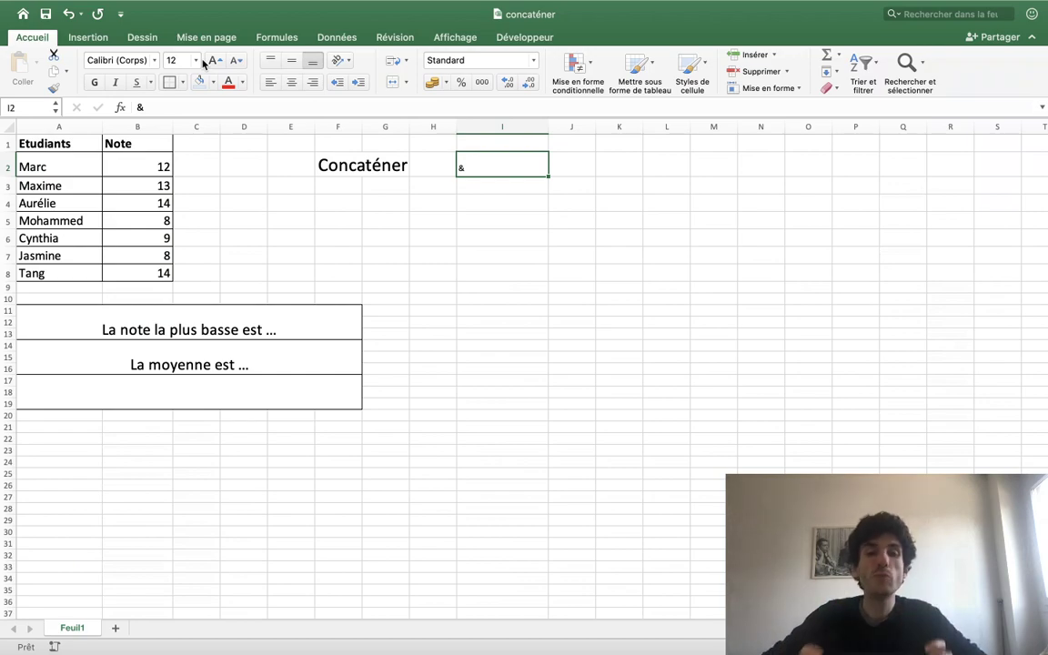
click(196, 64)
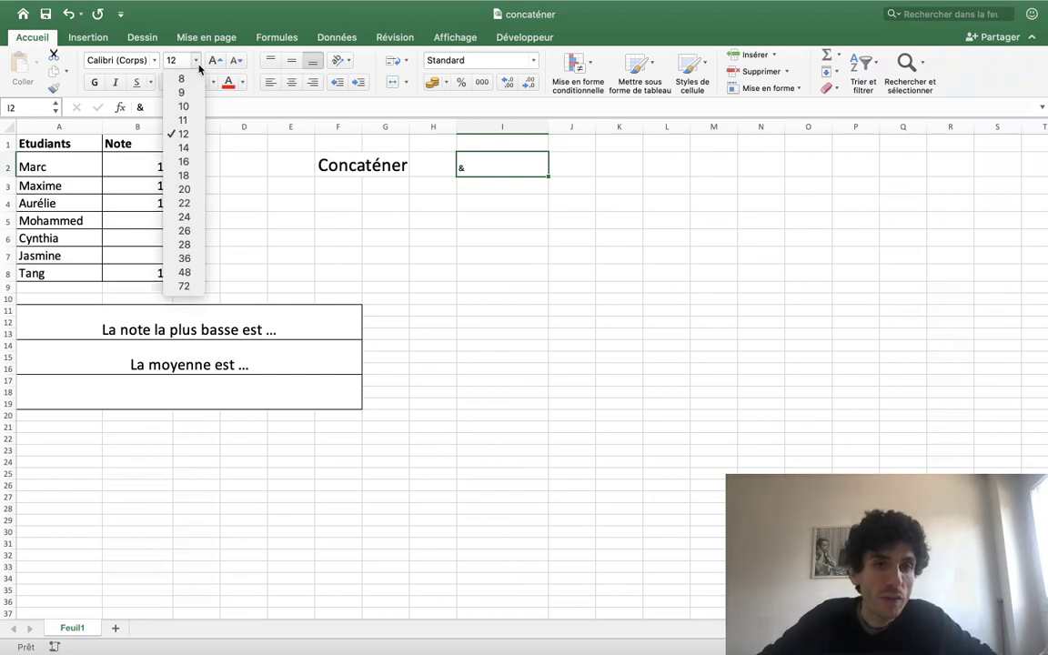
click(181, 216)
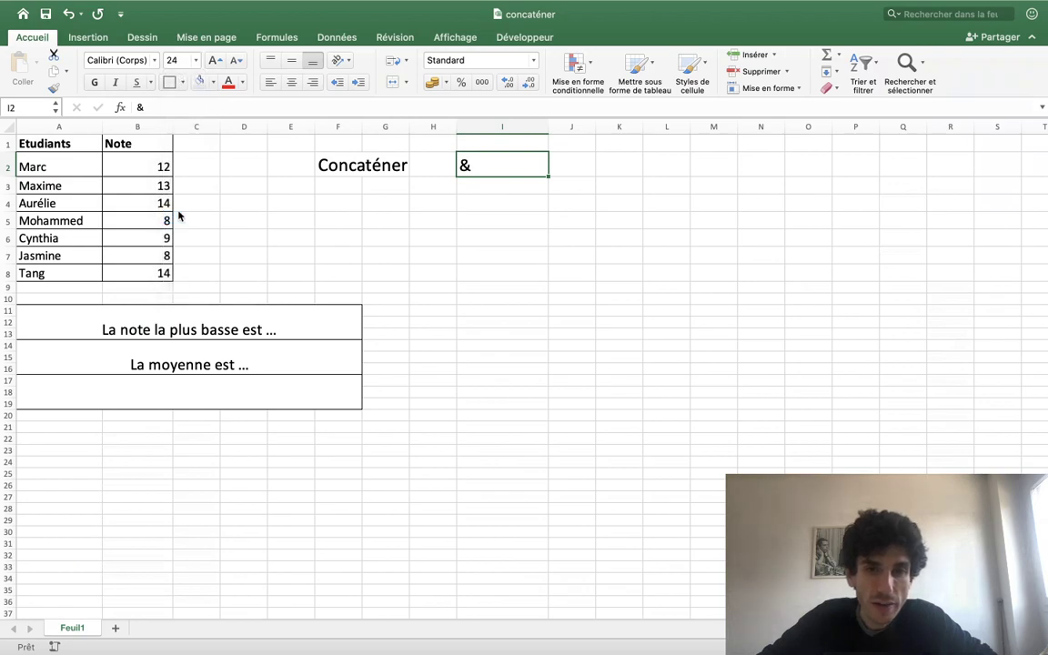
click(338, 202)
text(=)
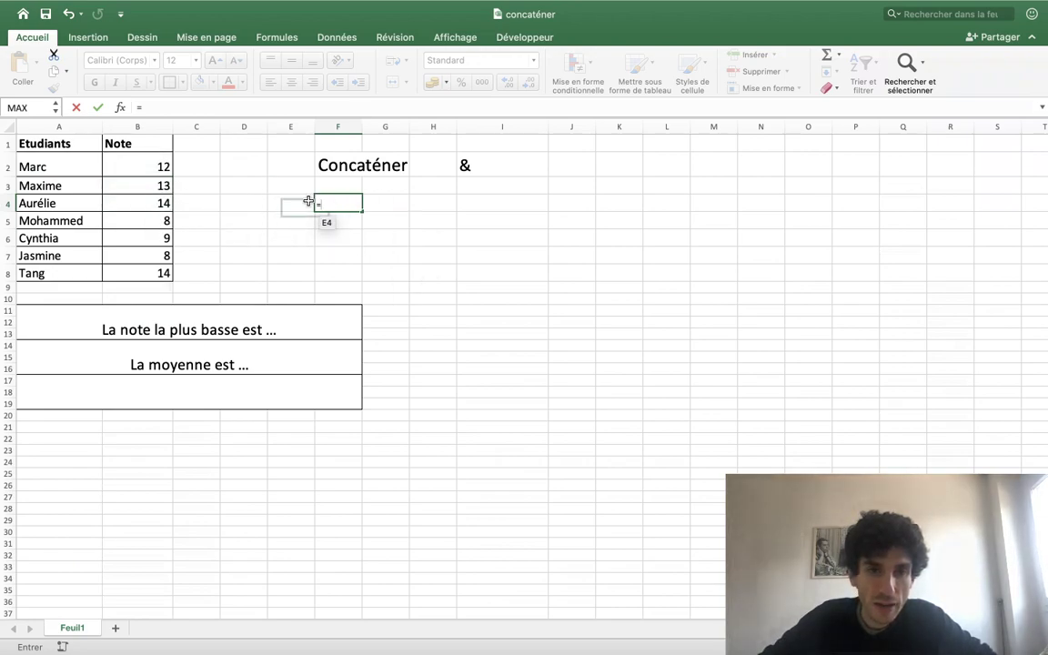
- Make F4 the formula =B2 (showing 12) and make row 4 taller
click(139, 161)
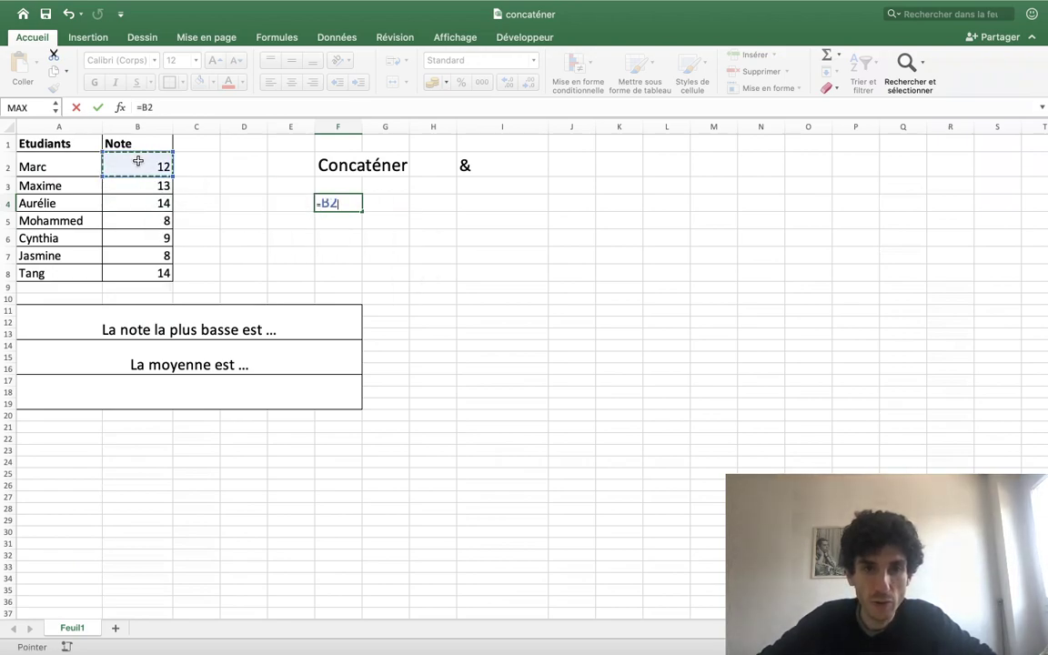
key(Return)
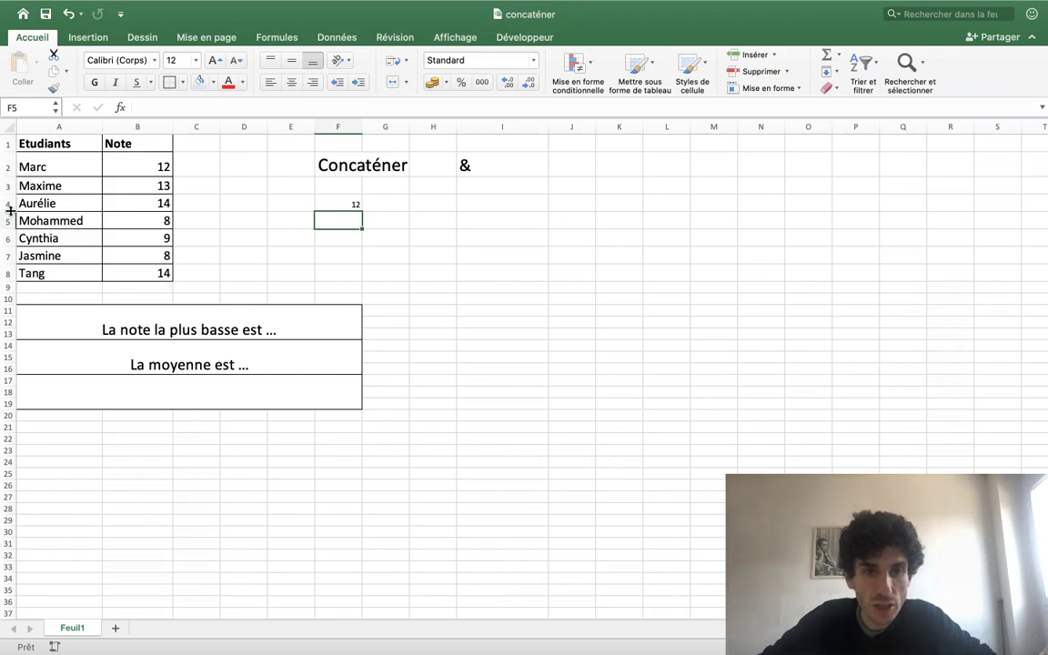
drag(10, 210, 10, 221)
click(327, 208)
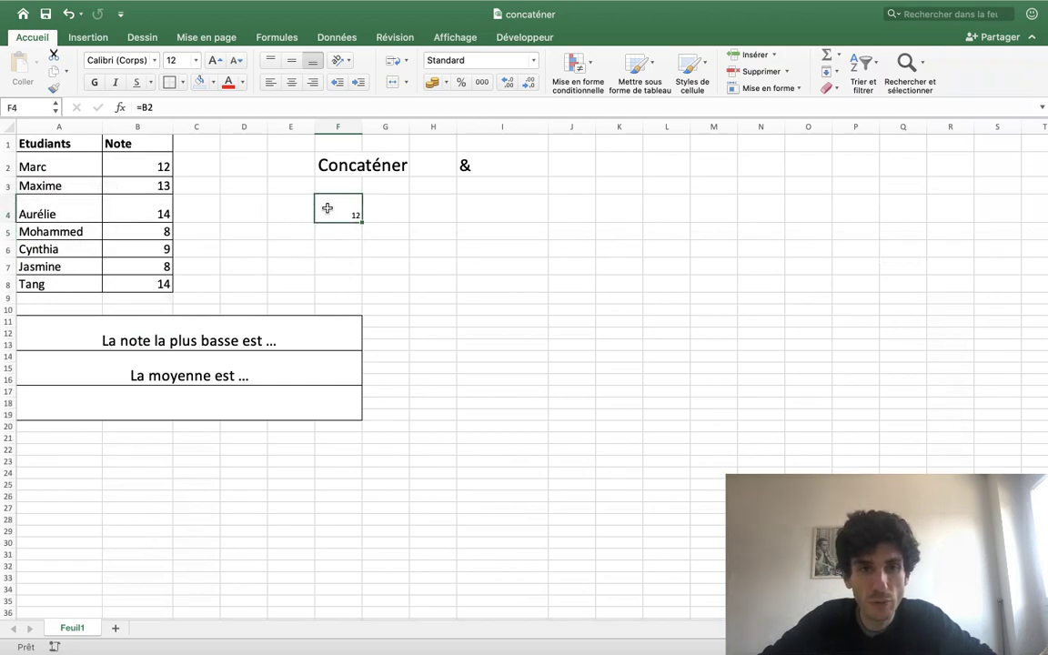
double_click(327, 209)
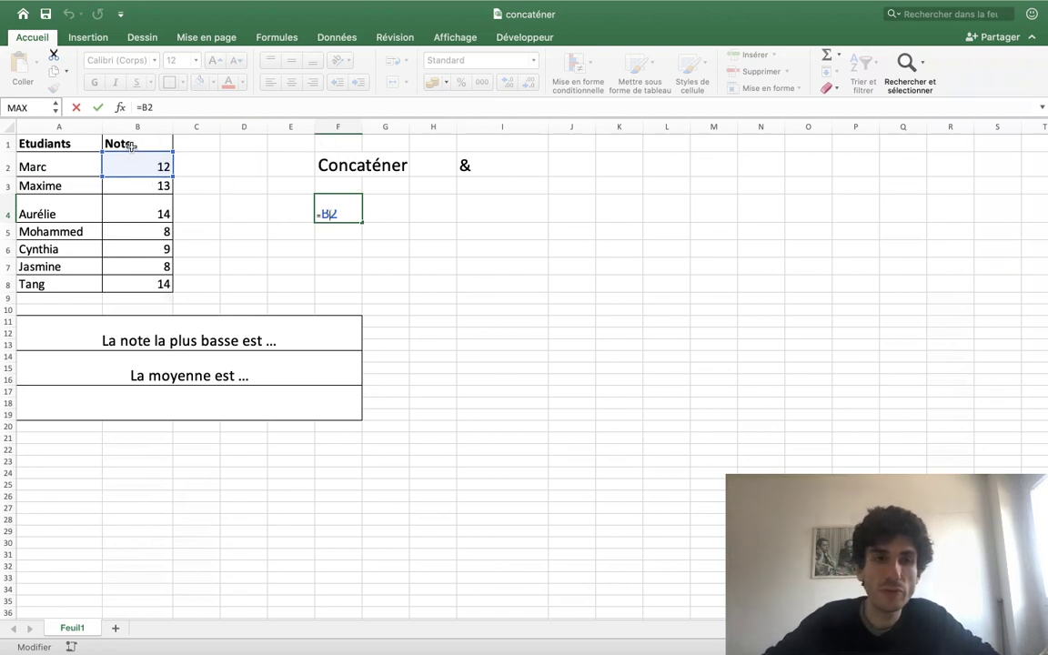
key(ctrl+Return)
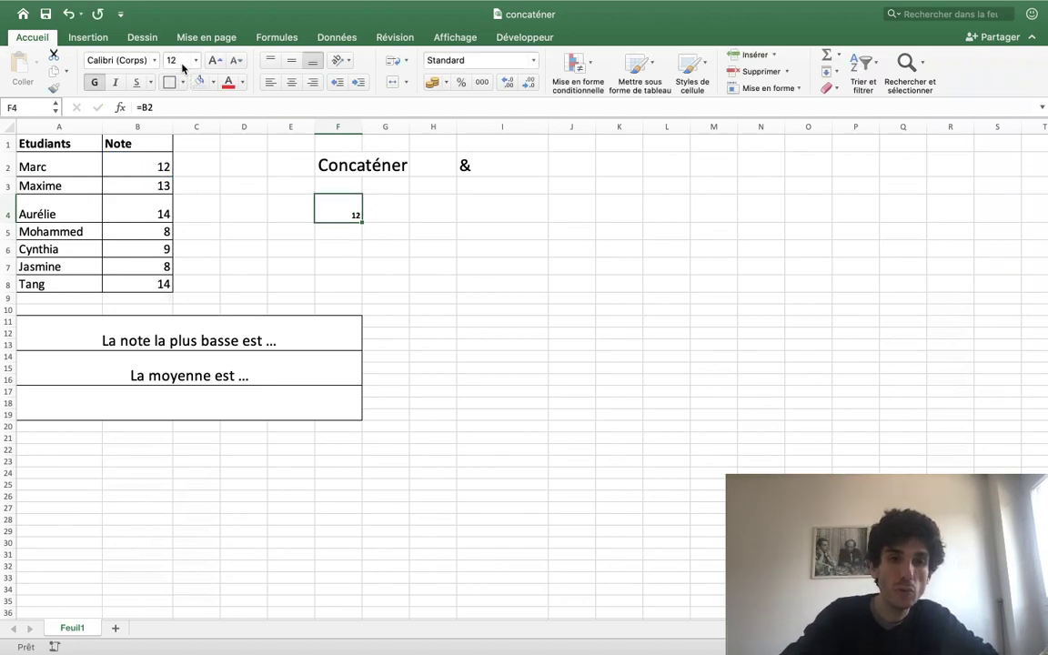
- Extend F4's formula to =B2&B3 so it displays 1213
scroll(295, 271, up, 2)
scroll(295, 275, up, 2)
scroll(295, 276, up, 2)
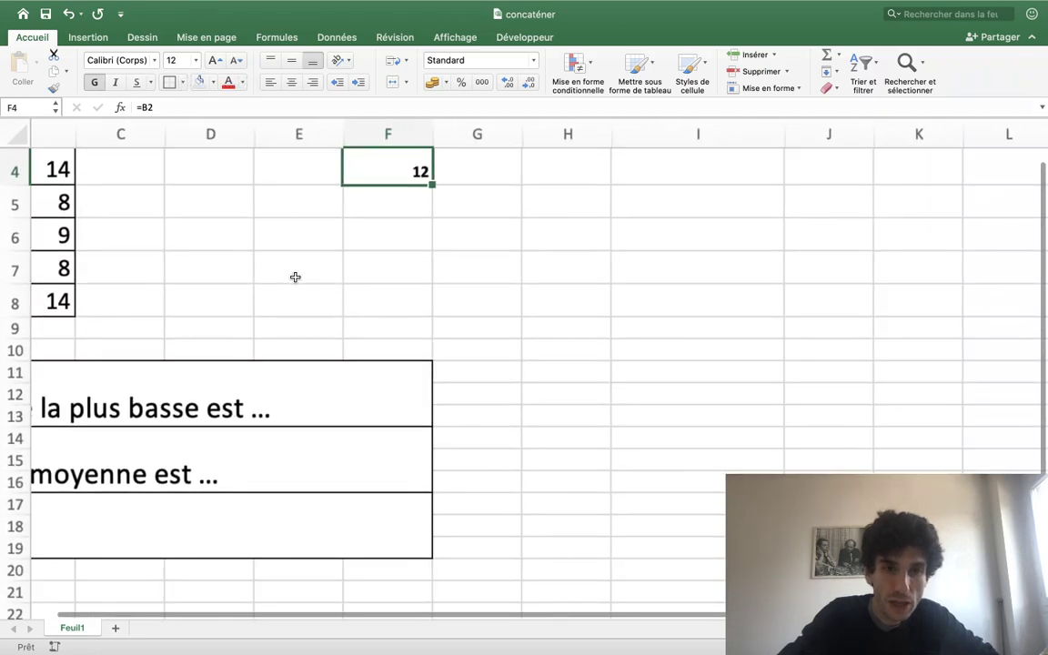
scroll(294, 277, up, 3)
scroll(295, 277, left, 5)
scroll(295, 276, left, 2)
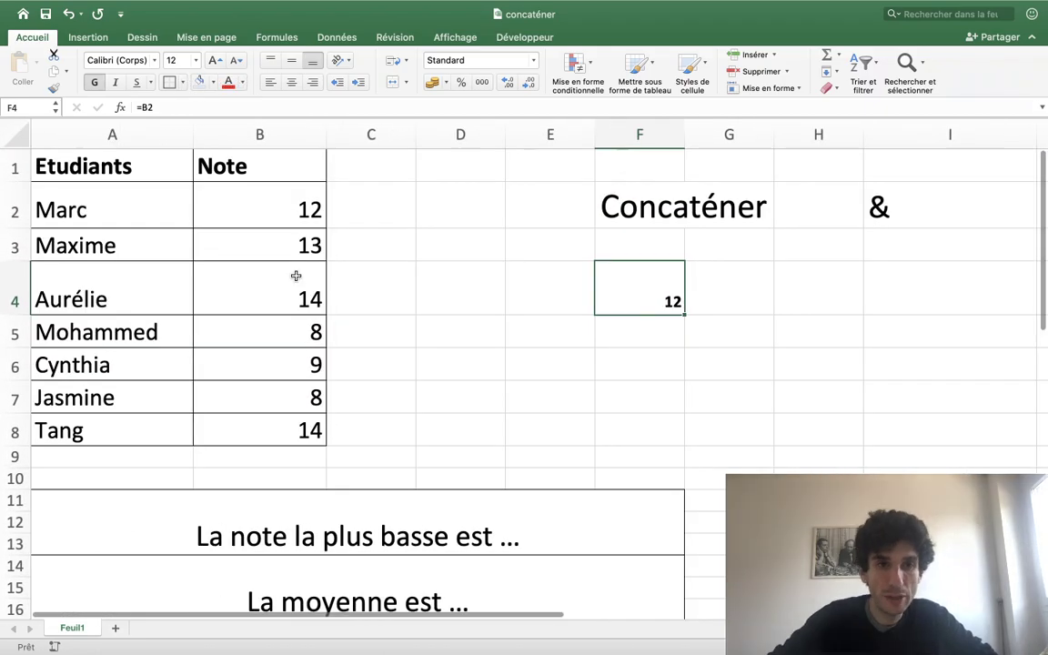
click(234, 108)
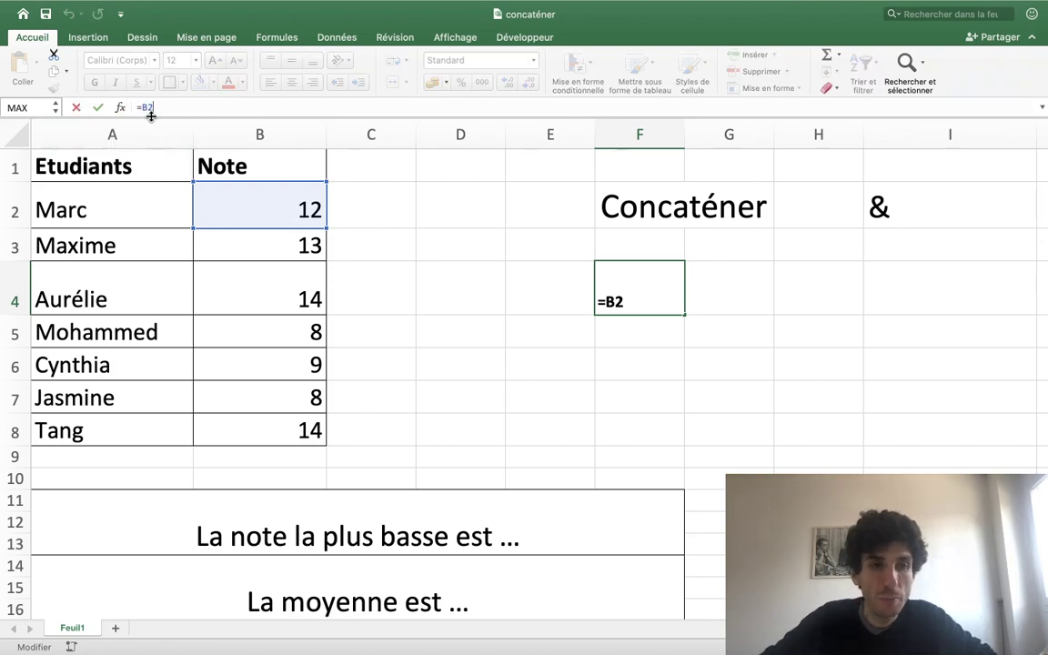
text(&)
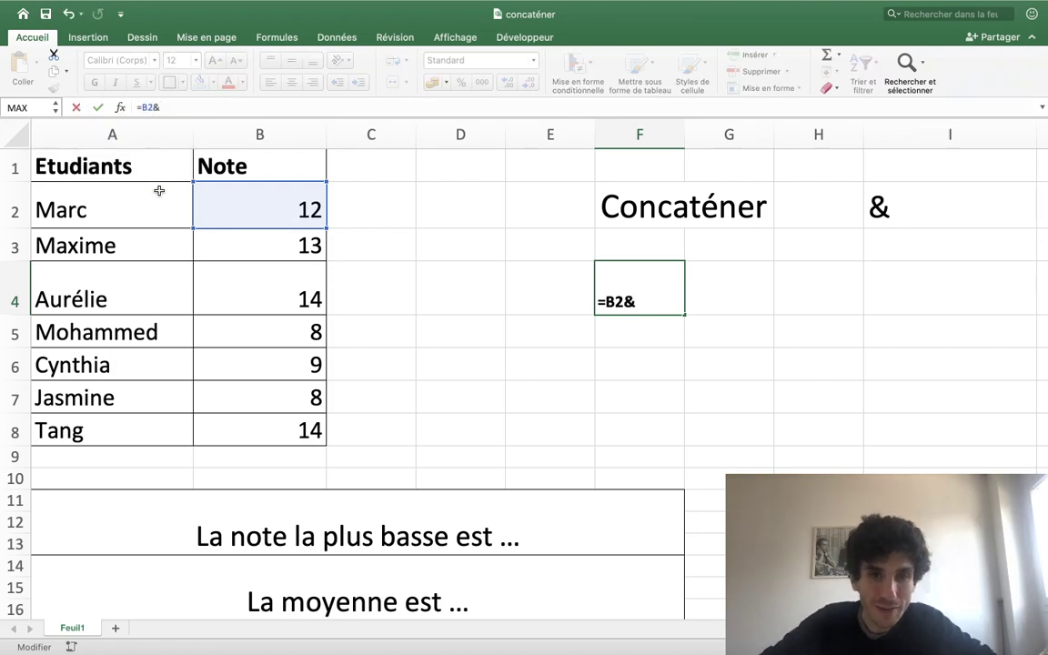
click(254, 245)
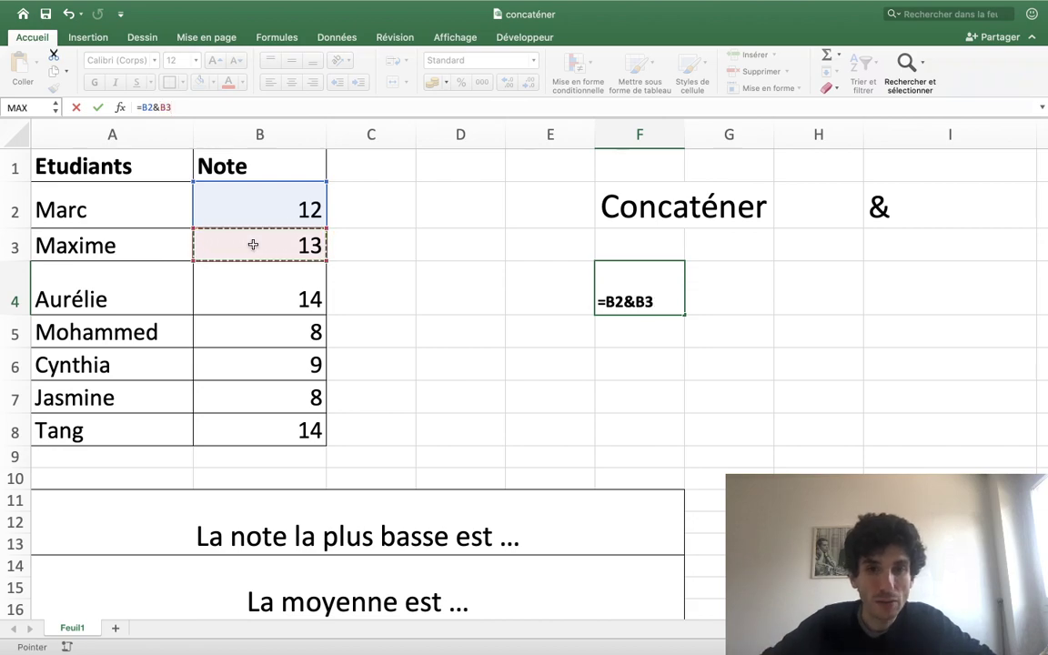
key(Return)
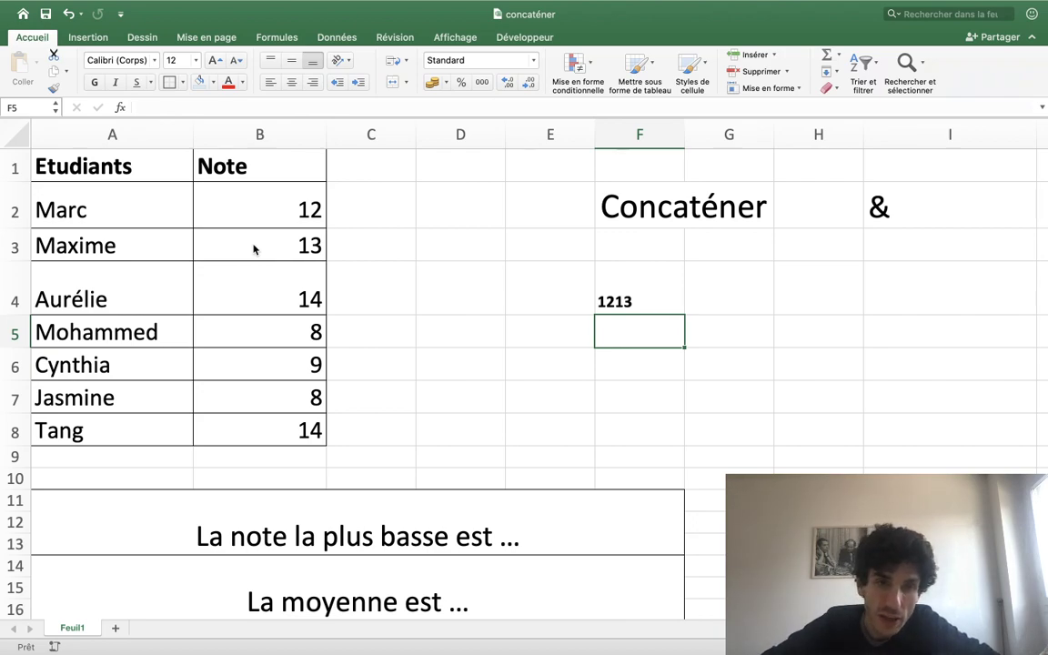
key(Left)
key(Left)
key(Up)
key(Up)
key(Up)
key(Up)
key(Left)
key(Left)
key(Down)
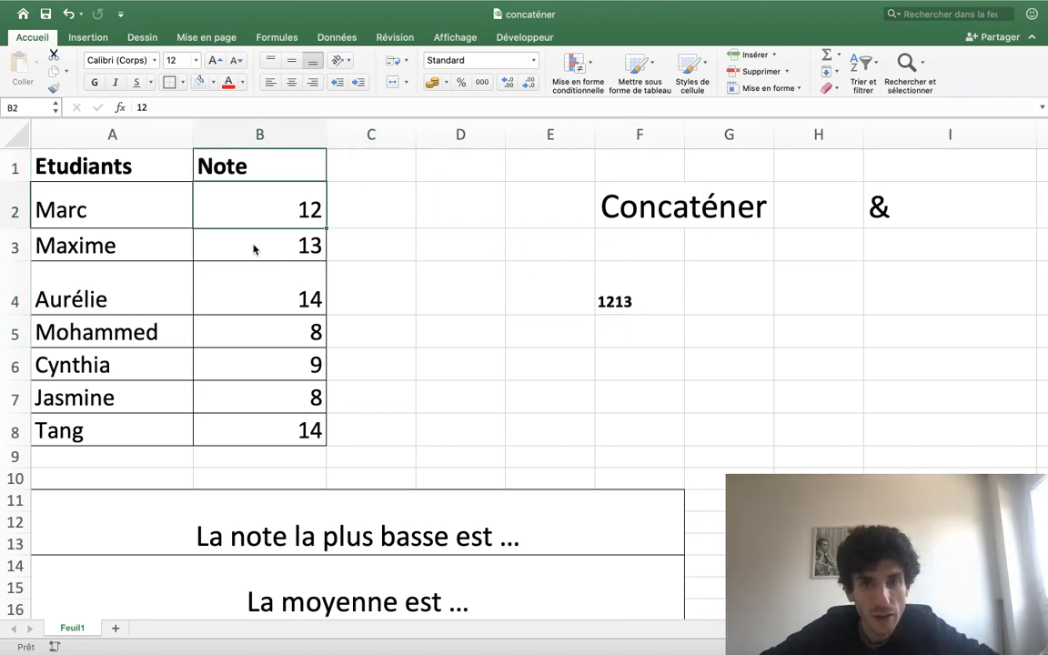
key(Down)
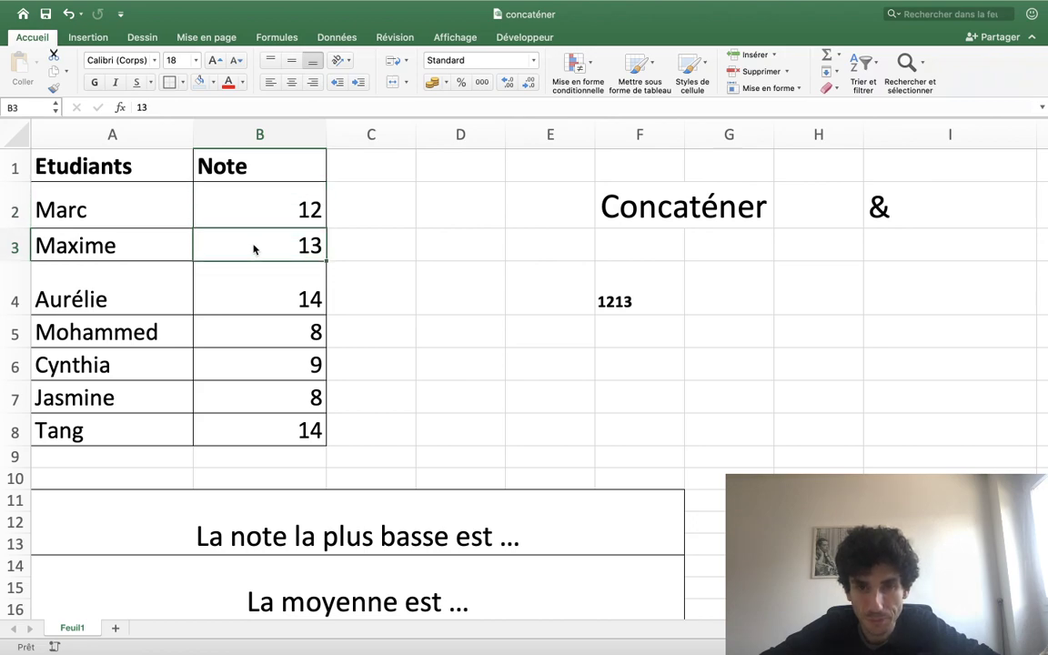
key(Right)
key(Right)
key(Right)
key(Down)
key(Down)
key(Up)
key(Right)
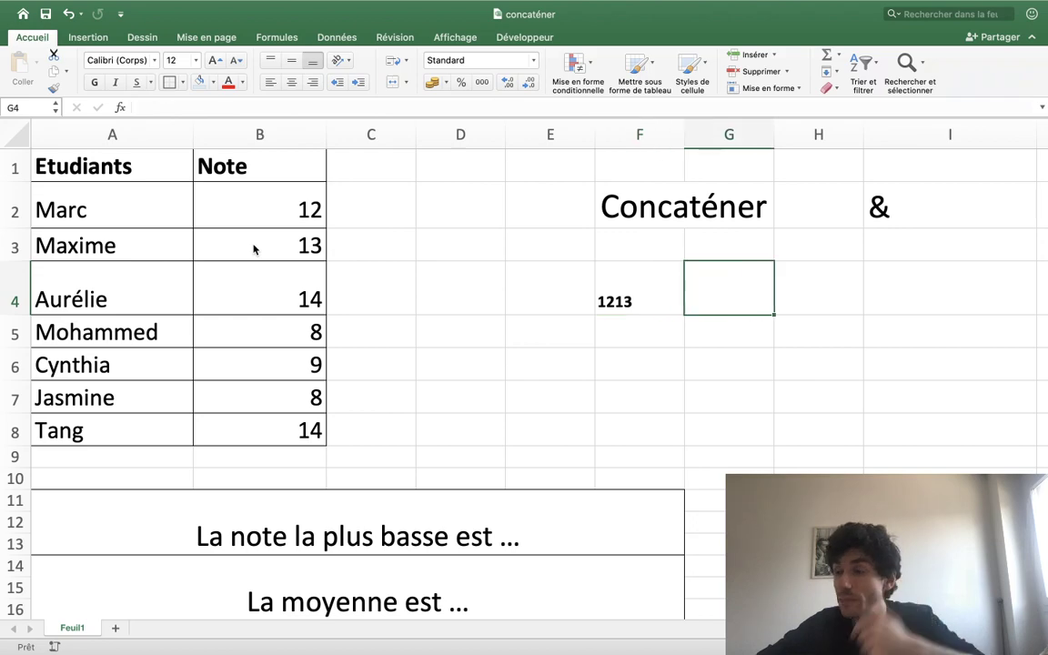
key(Right)
key(Left)
key(Left)
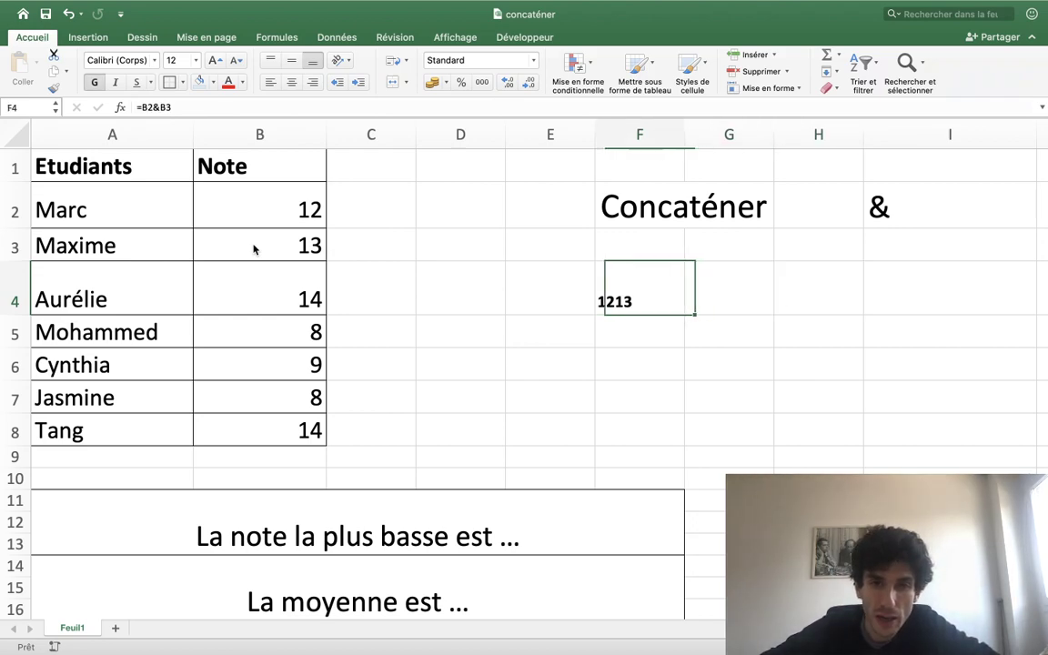
key(Left)
key(Right)
key(Left)
key(Right)
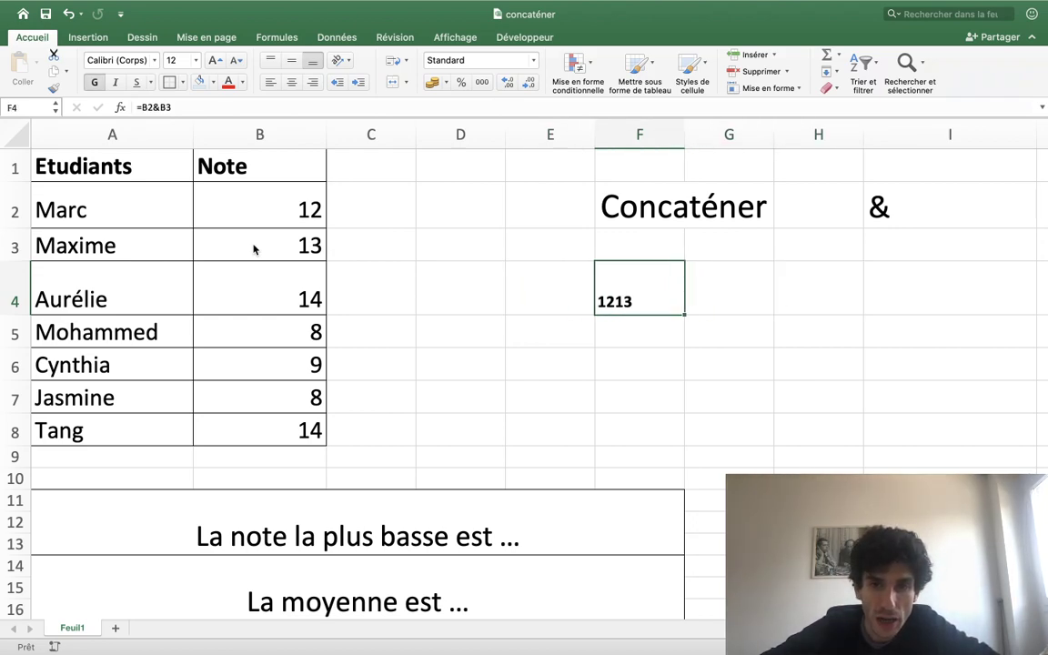
key(Left)
key(Right)
key(Left)
key(Right)
key(Left)
key(Right)
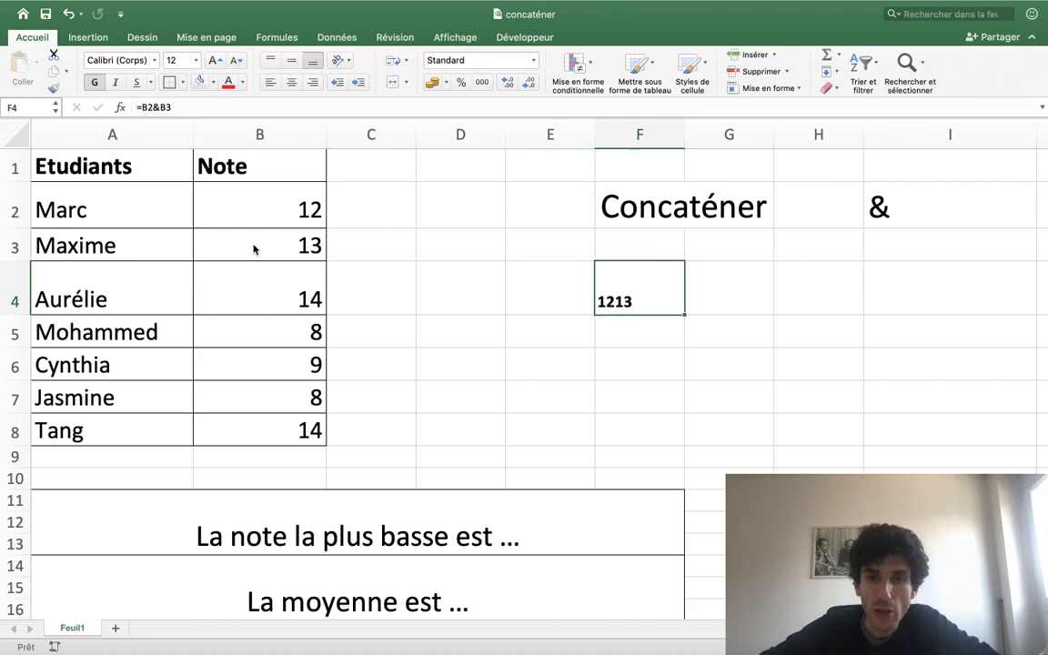
key(Right)
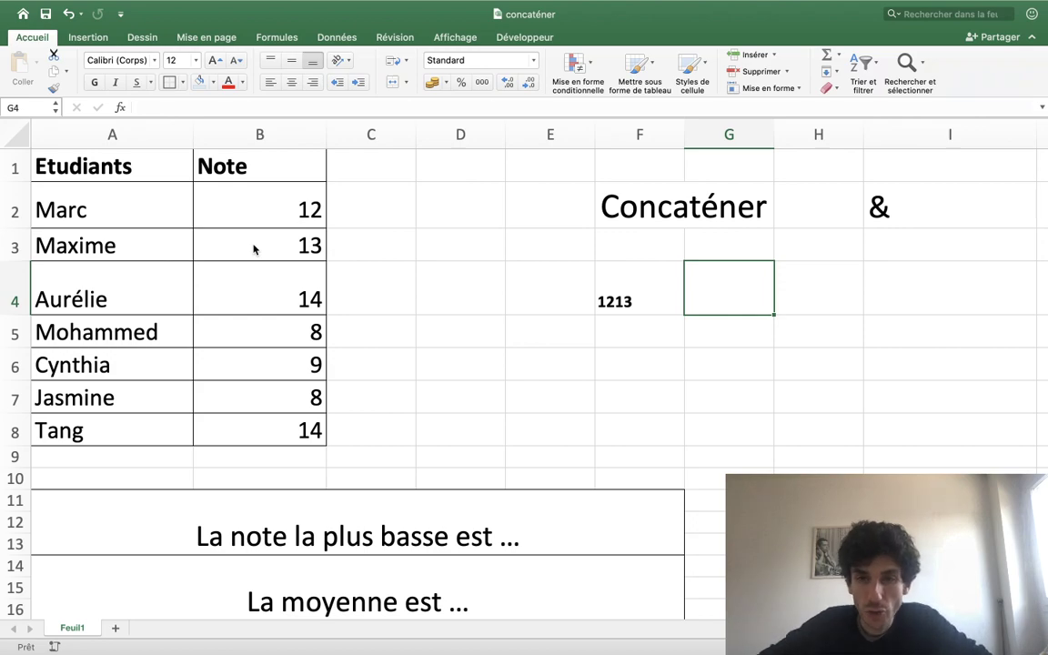
- Enter =MOYENNE(B2:B8)&MEDIANE(B2:B8) in G4, fixing the mistyped median function
text(=m)
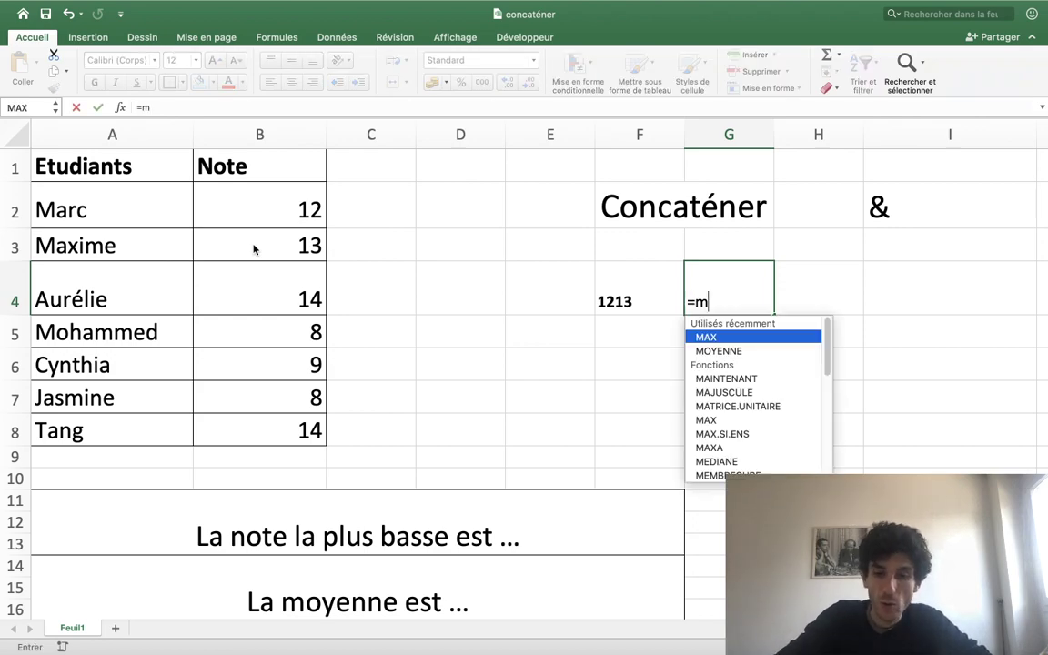
text(oyenne()
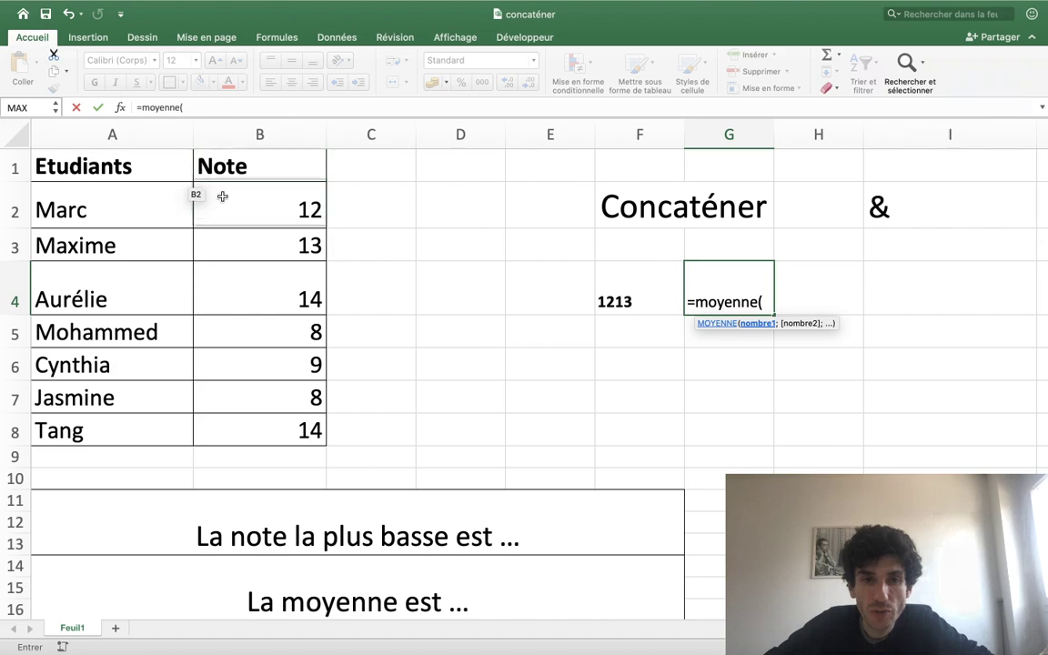
drag(264, 202, 243, 433)
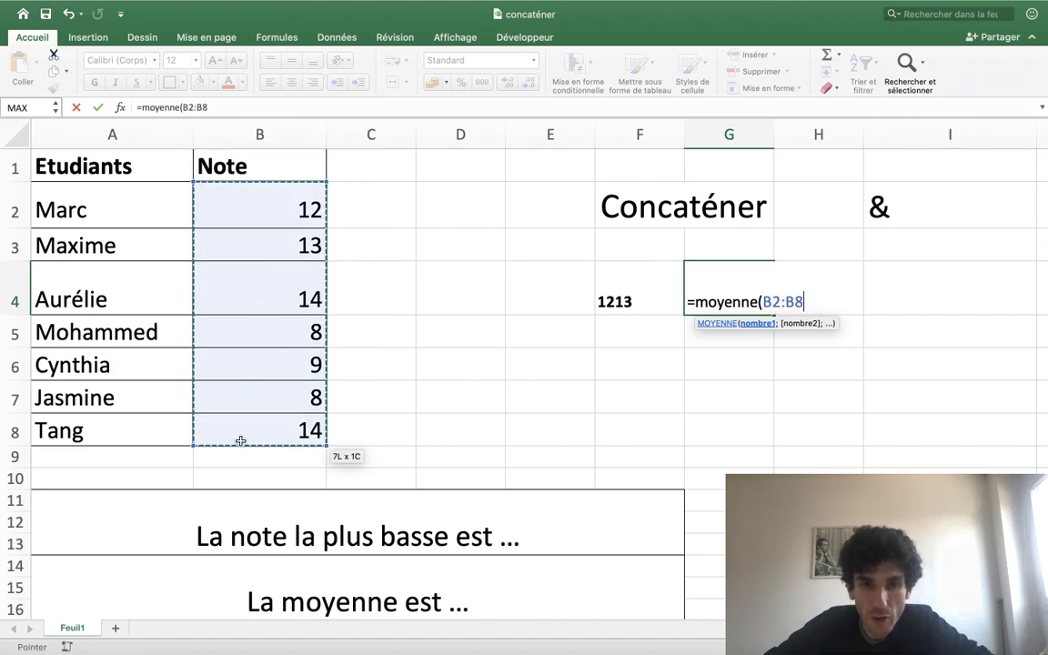
text())
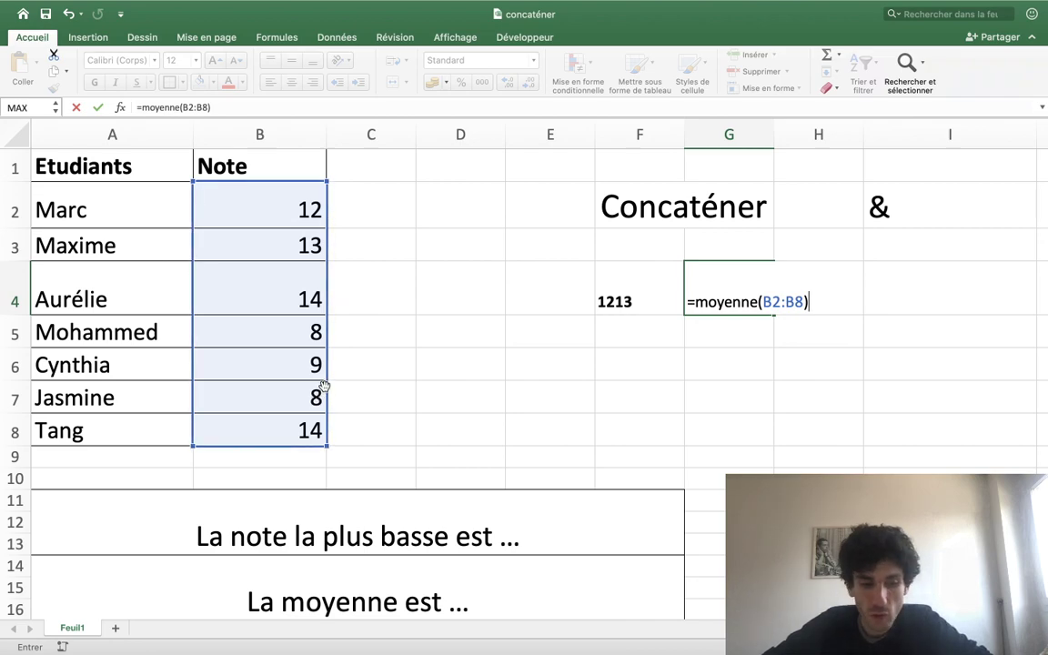
text(&)
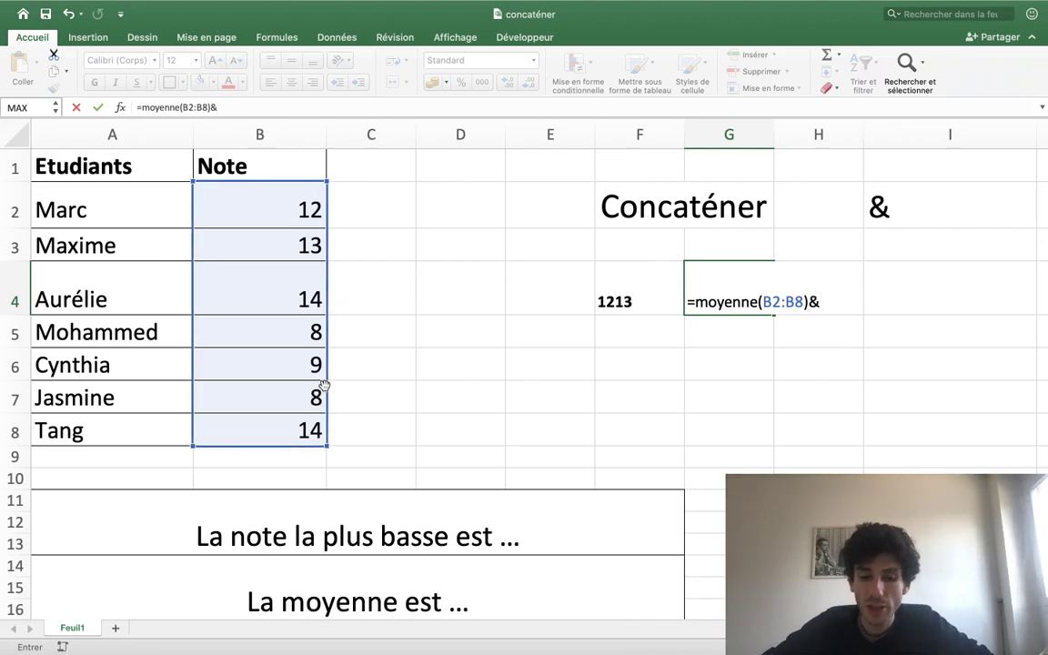
text(mediane)
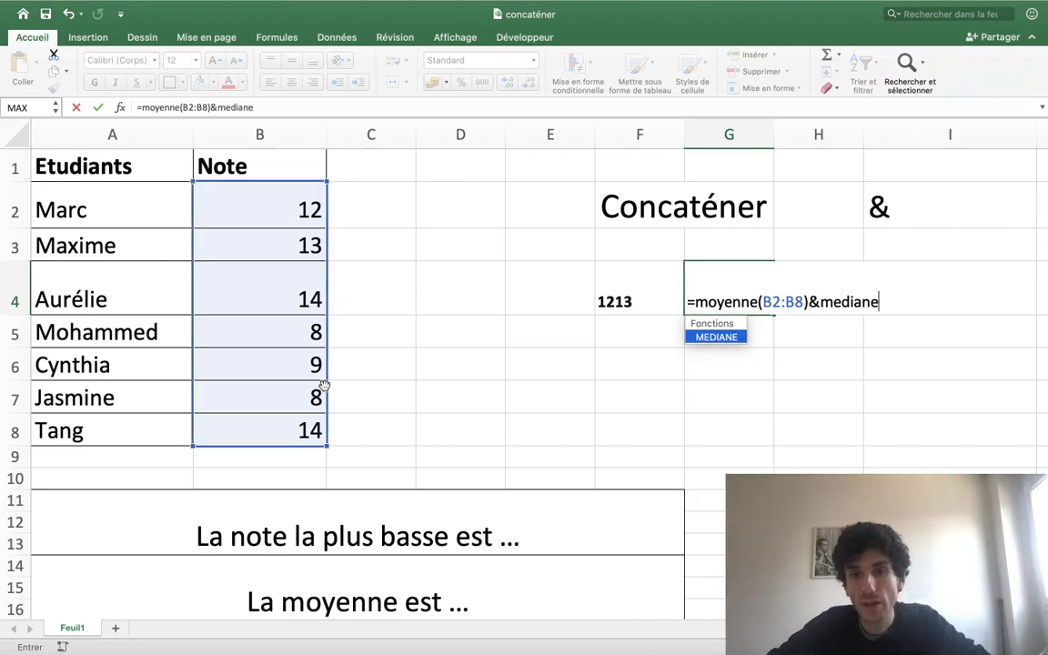
text(()
key(BackSpace)
key(BackSpace)
key(BackSpace)
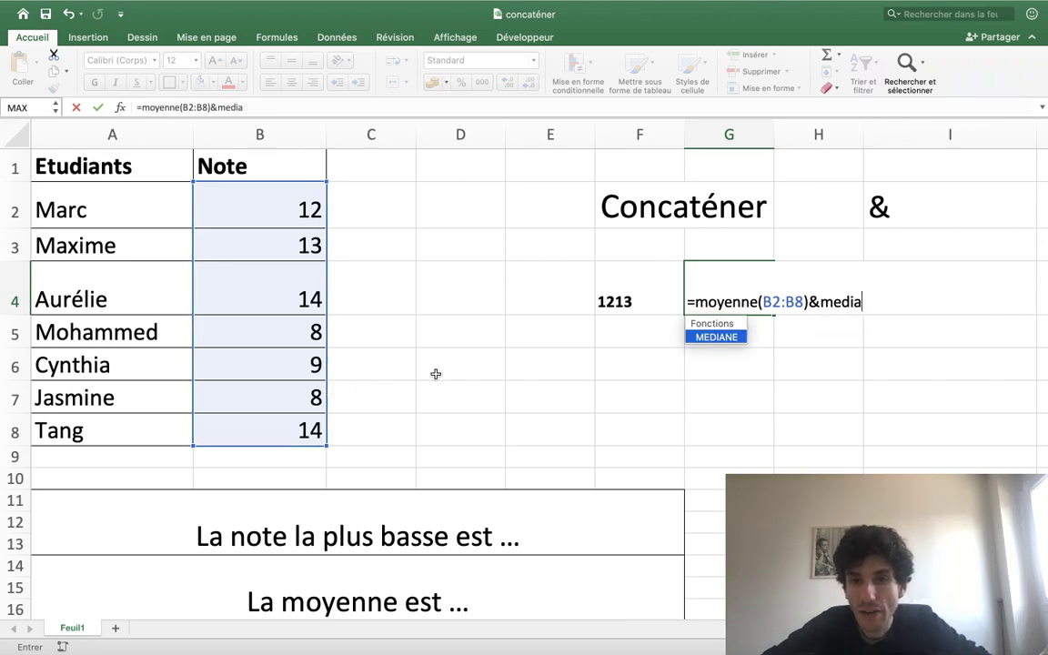
key(BackSpace)
key(BackSpace)
key(BackSpace)
key(BackSpace)
key(BackSpace)
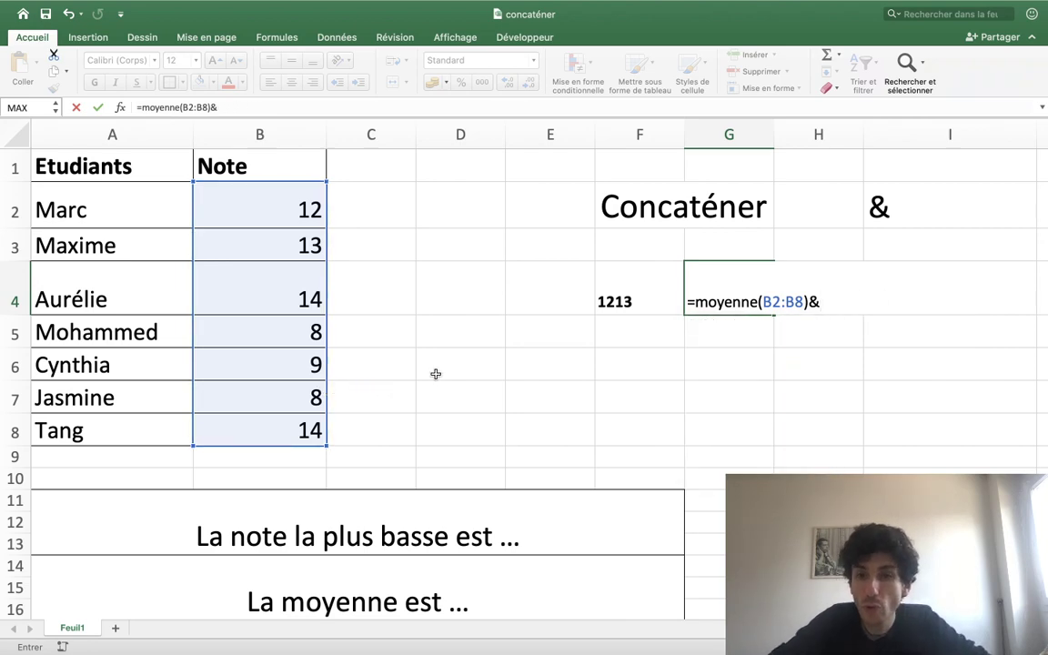
text(mediane()
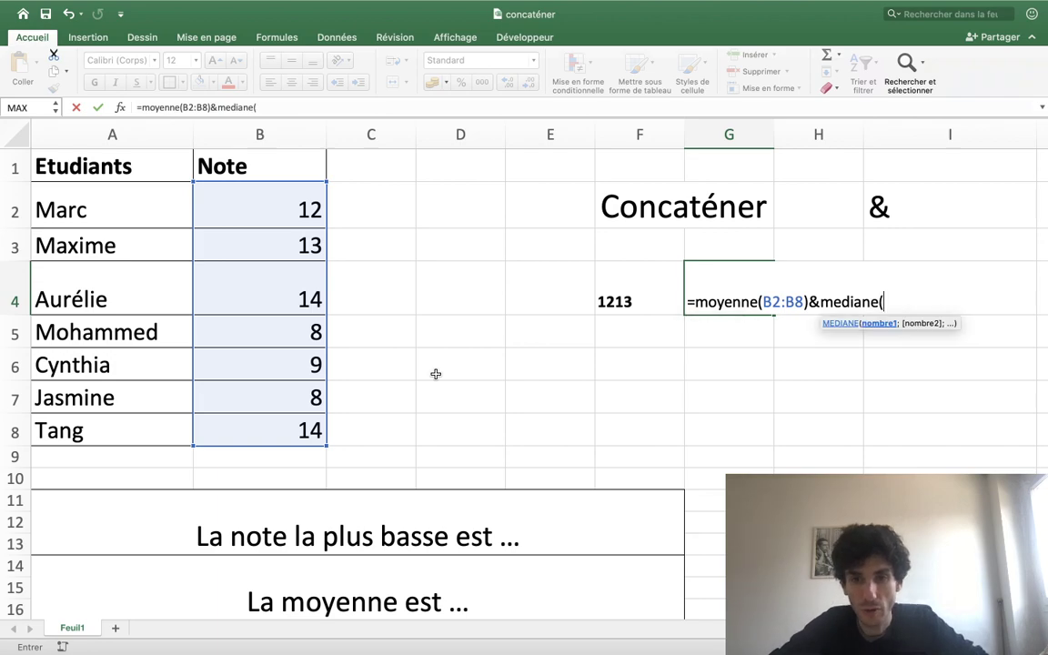
mouse_move(274, 201)
mouse_down()
mouse_move(271, 410)
mouse_move(259, 409)
mouse_move(256, 424)
mouse_up()
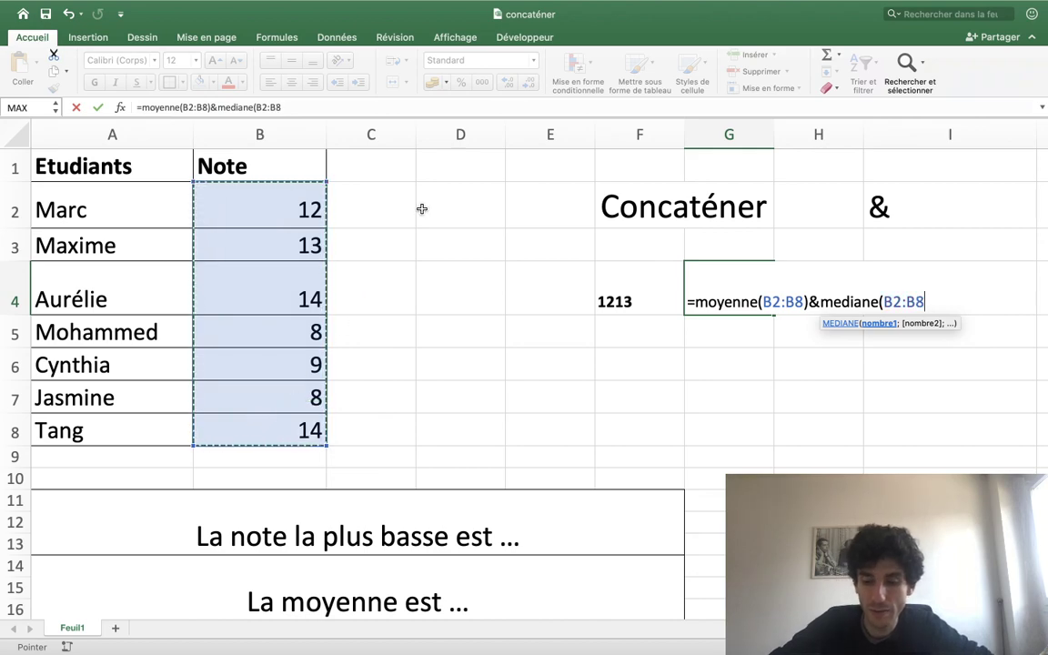
text())
key(Return)
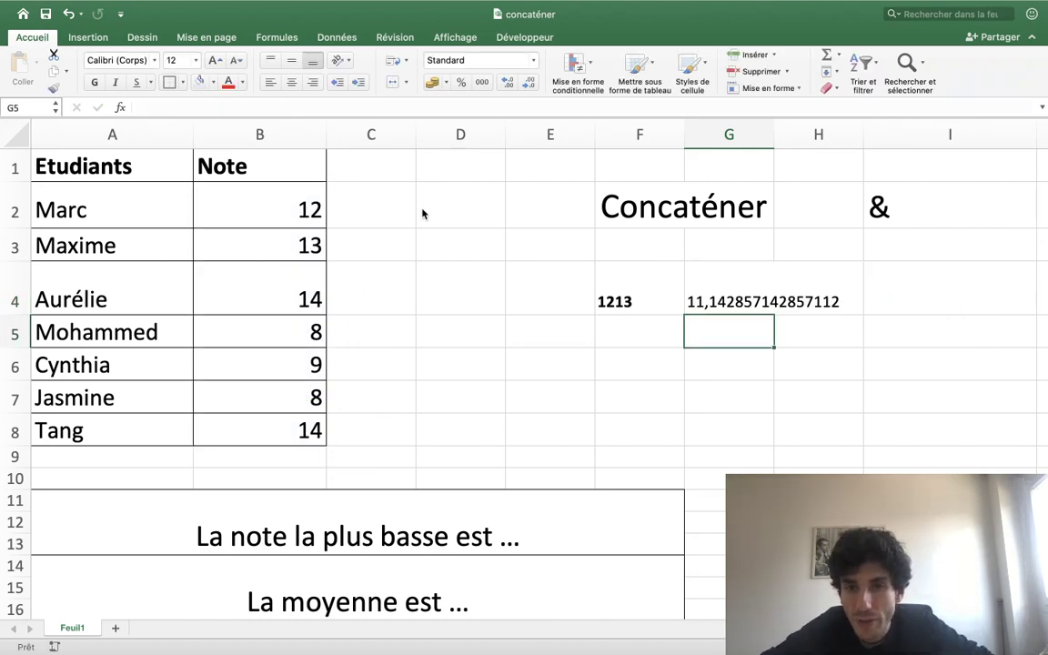
key(Up)
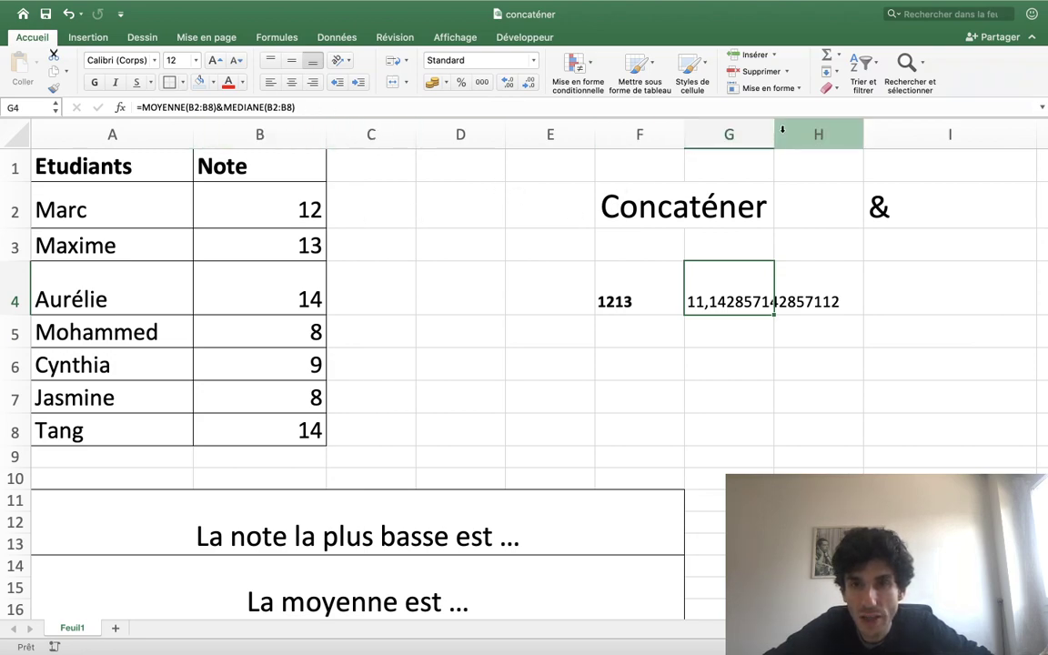
drag(774, 135, 845, 135)
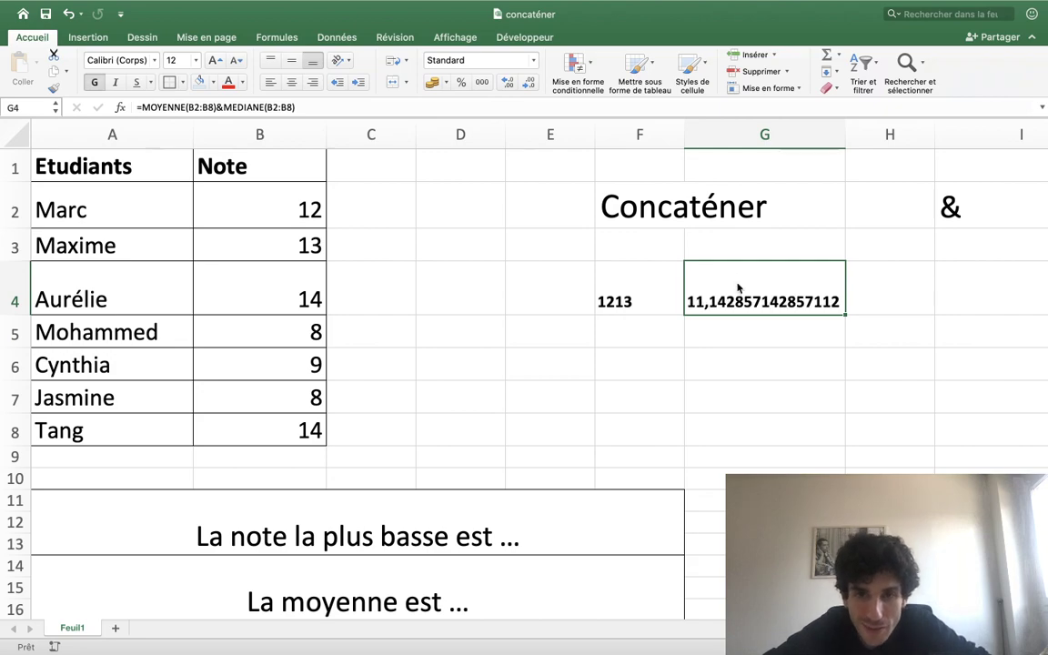
click(692, 372)
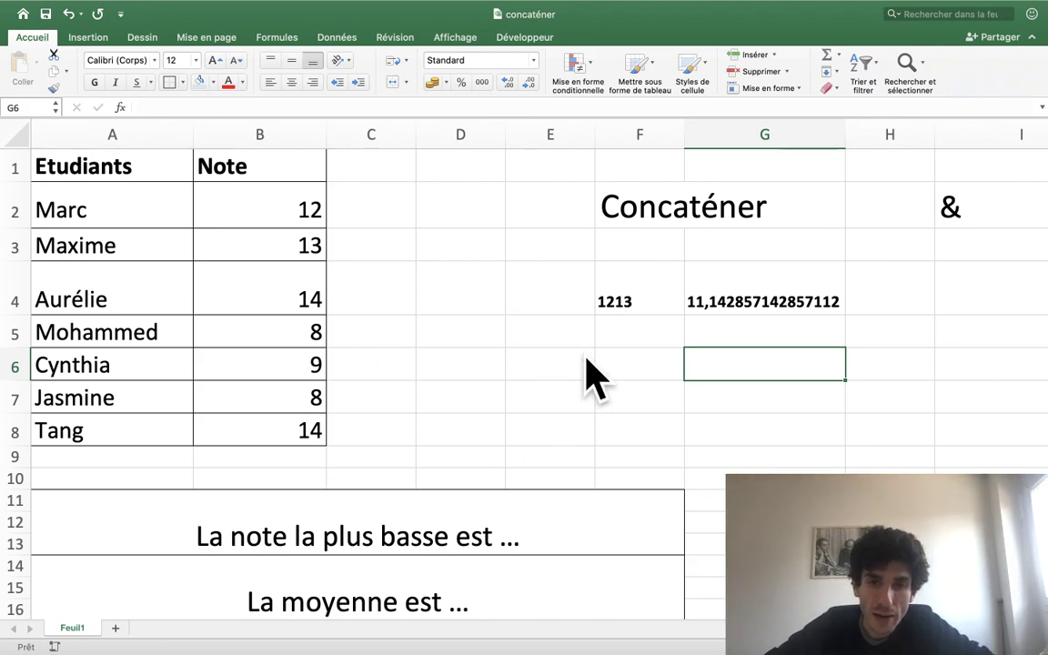
click(197, 533)
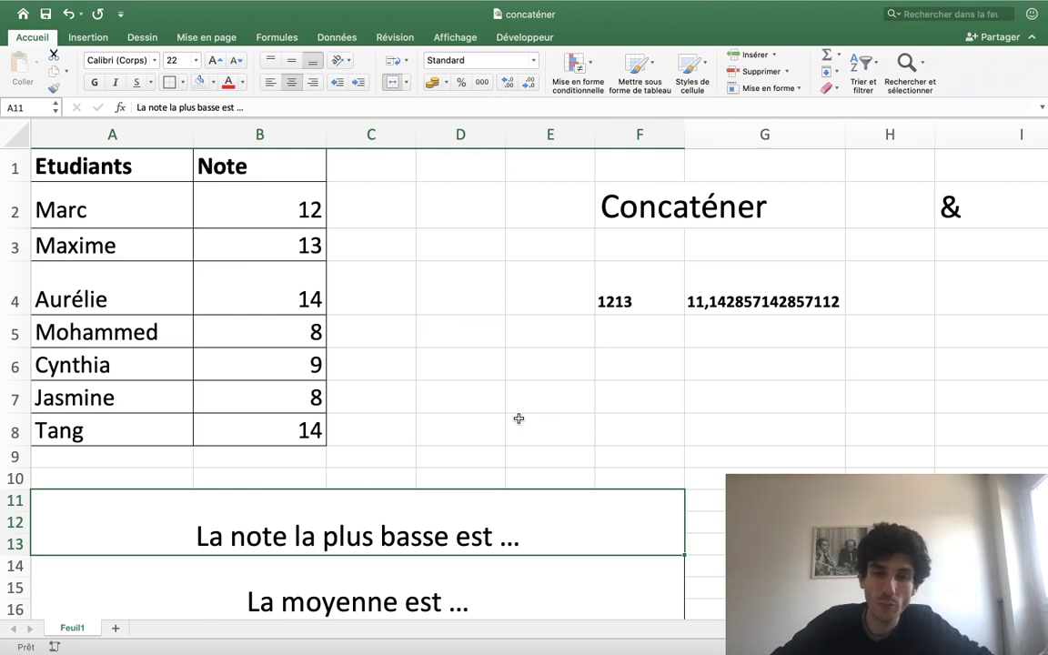
scroll(254, 536, up, 1)
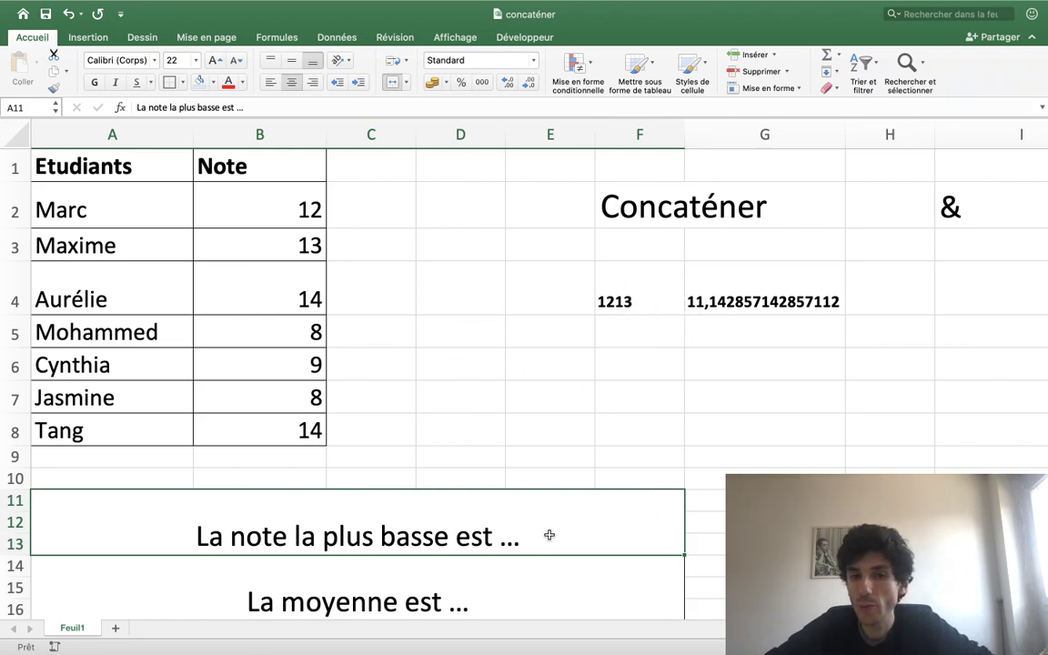
click(712, 323)
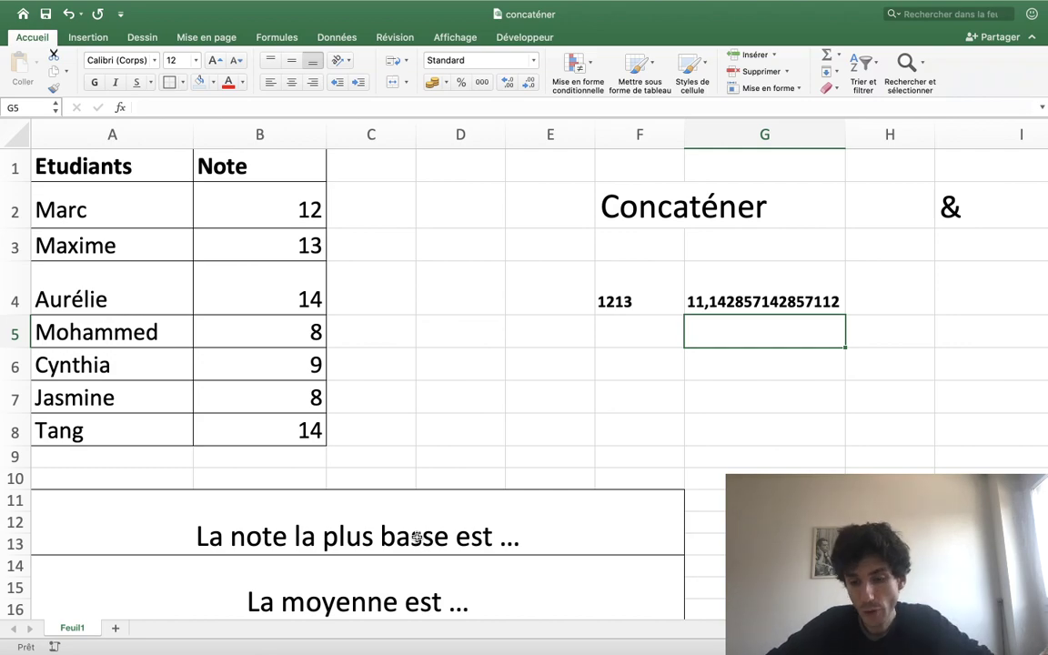
- Enter the text formula ="la note la plus basse est" in G5, widening column G to fit
text(="la)
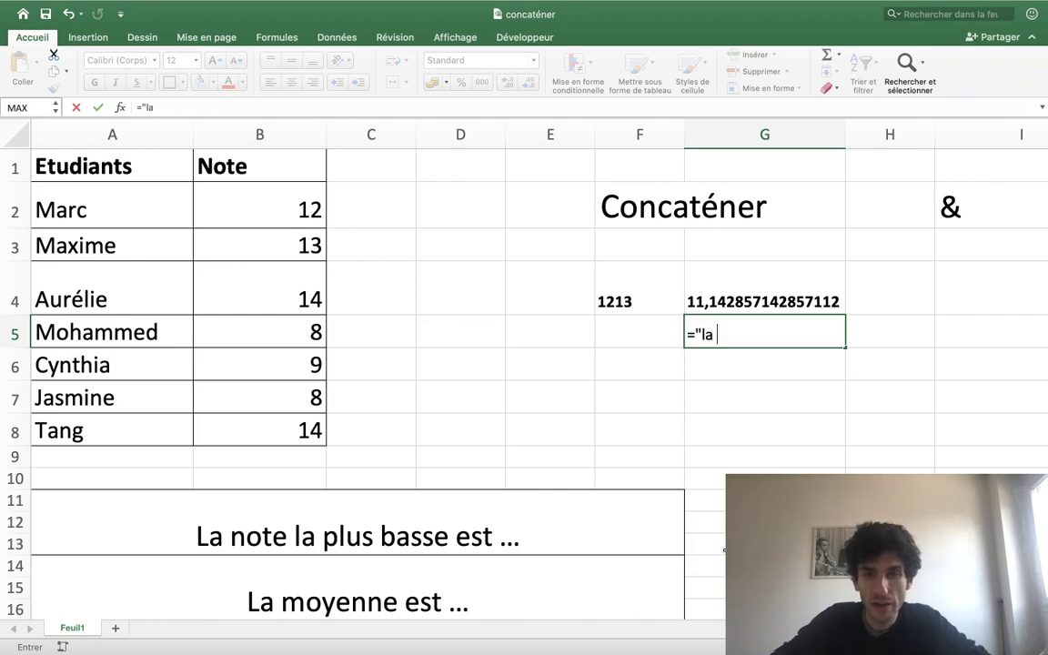
text(note la plus basse)
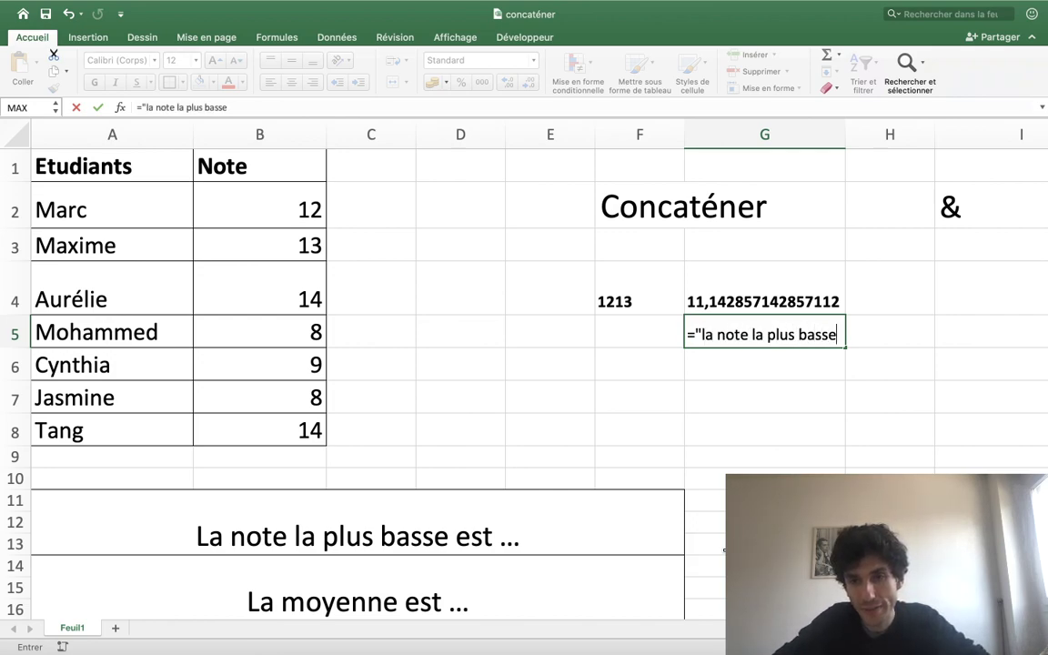
text(t"é)
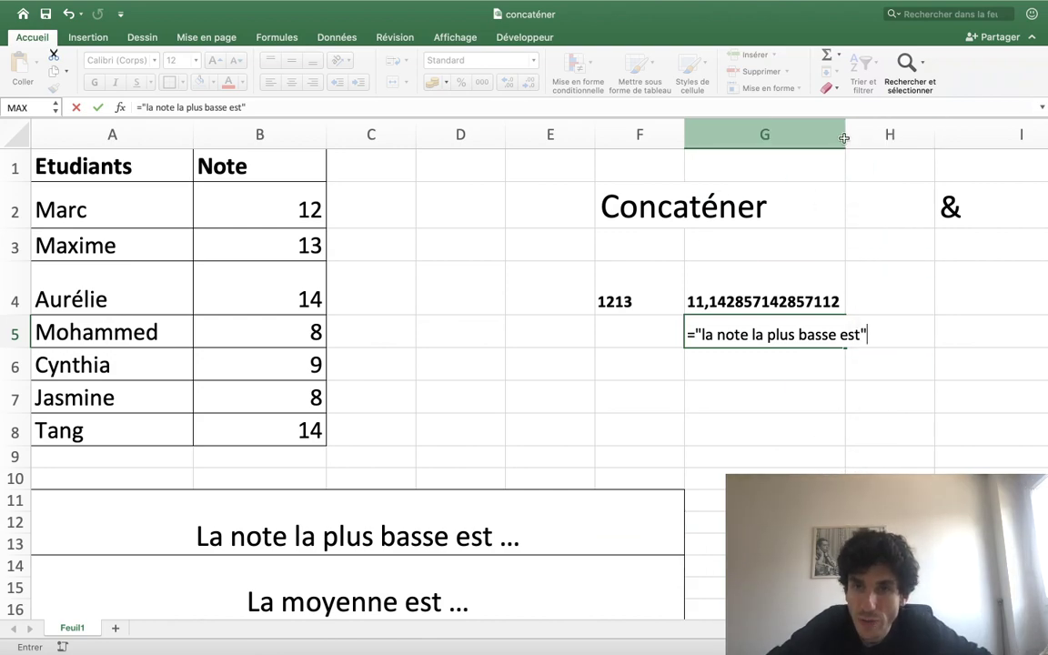
click(844, 137)
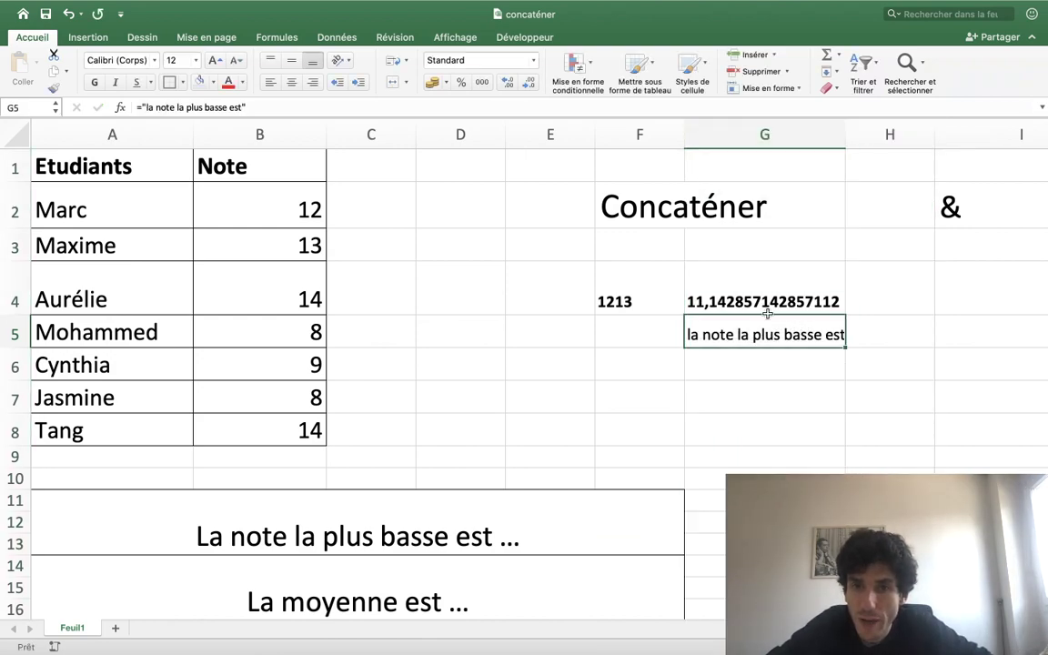
click(463, 109)
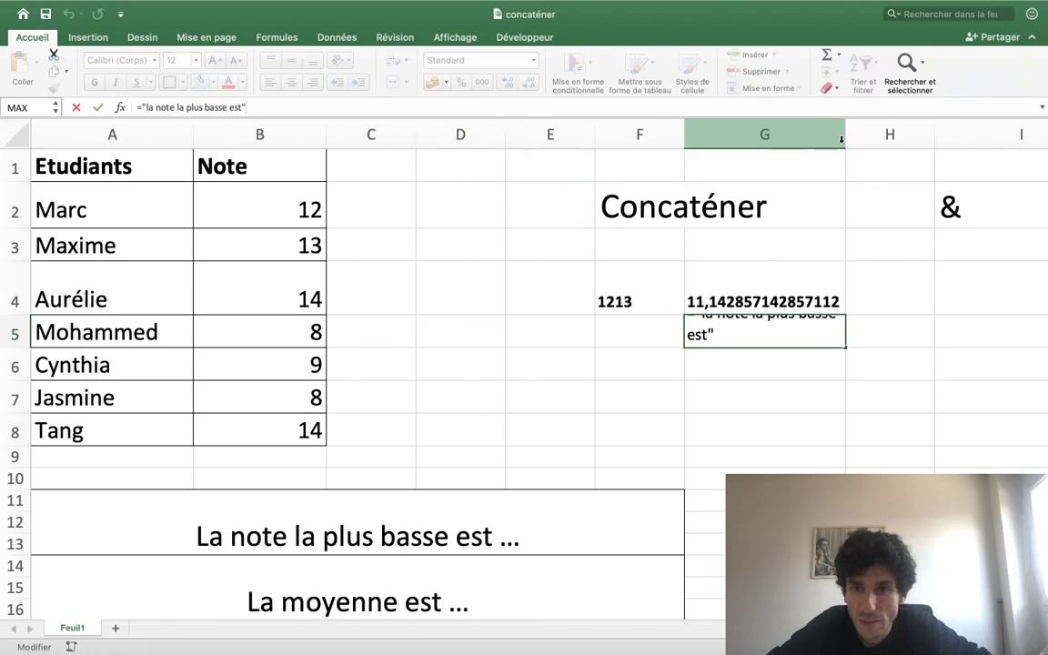
click(845, 138)
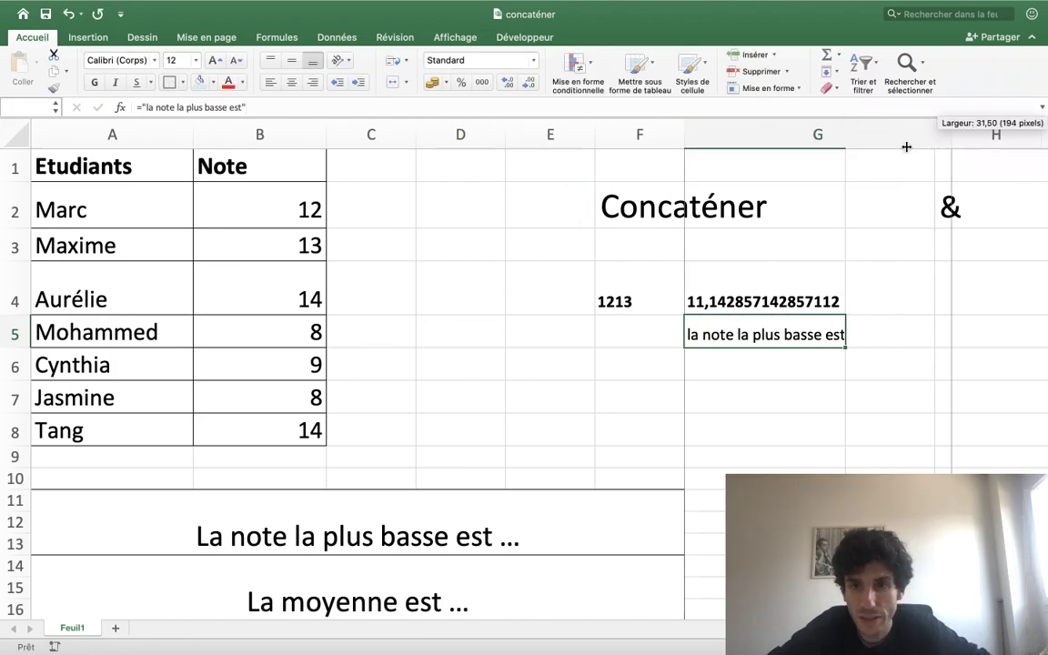
drag(845, 134, 952, 134)
click(314, 109)
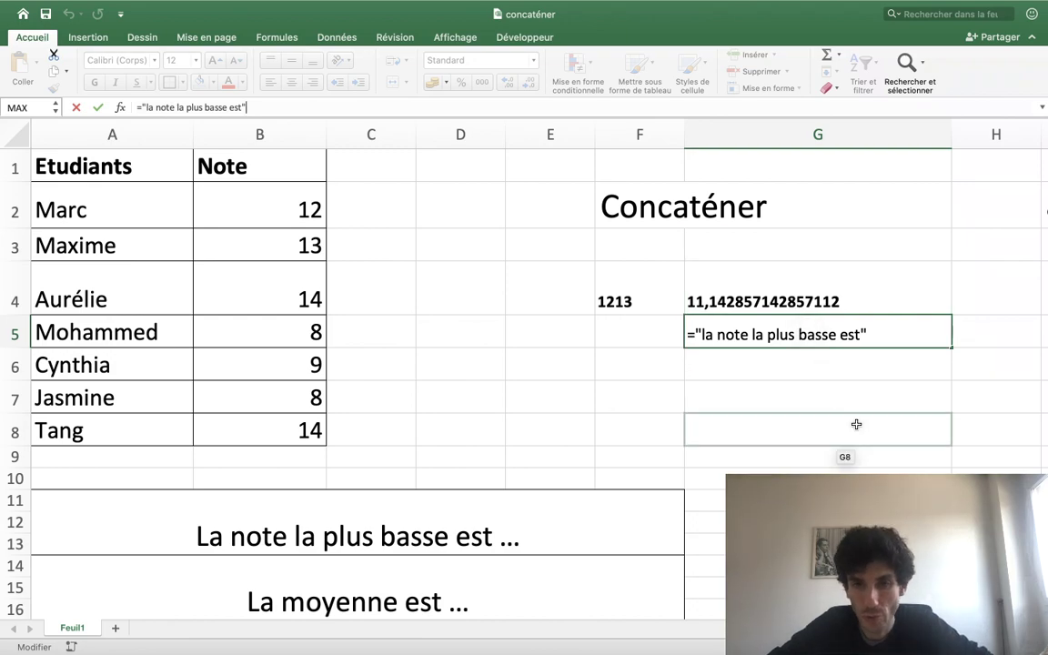
key(Return)
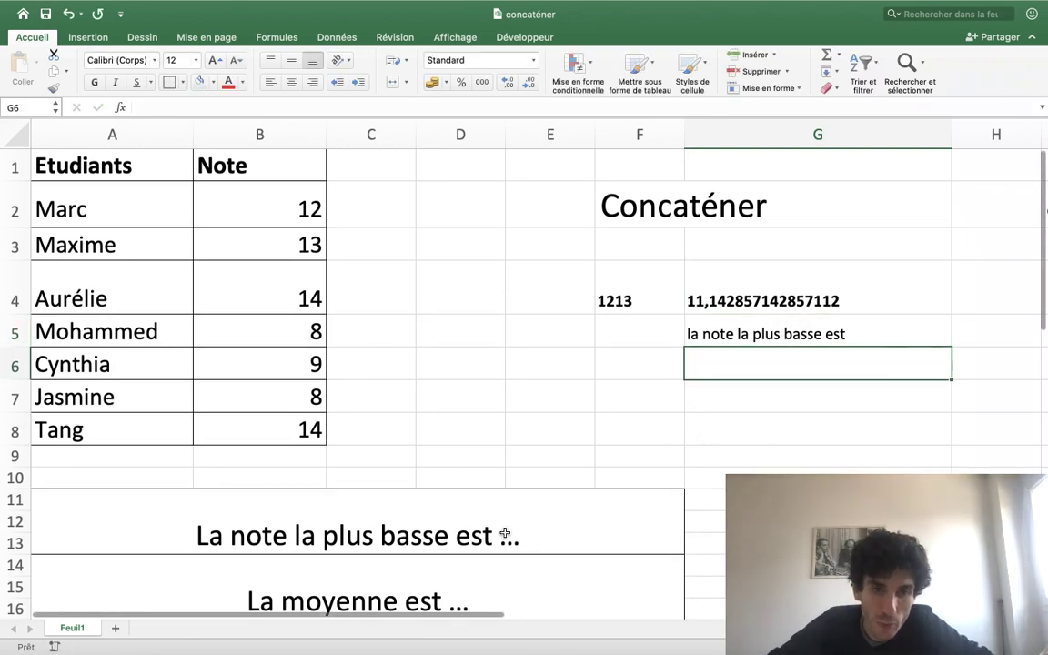
scroll(342, 509, down, 1)
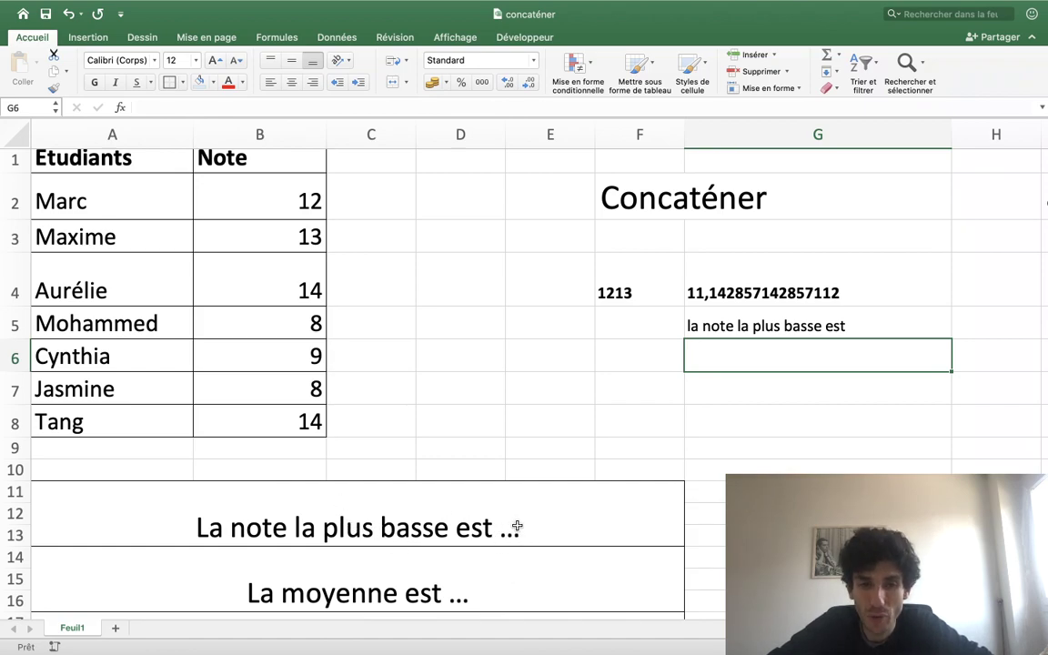
- Replace the A11 sentence with ="La note la plus basse est "&MIN(B2:B8), showing 8
double_click(517, 525)
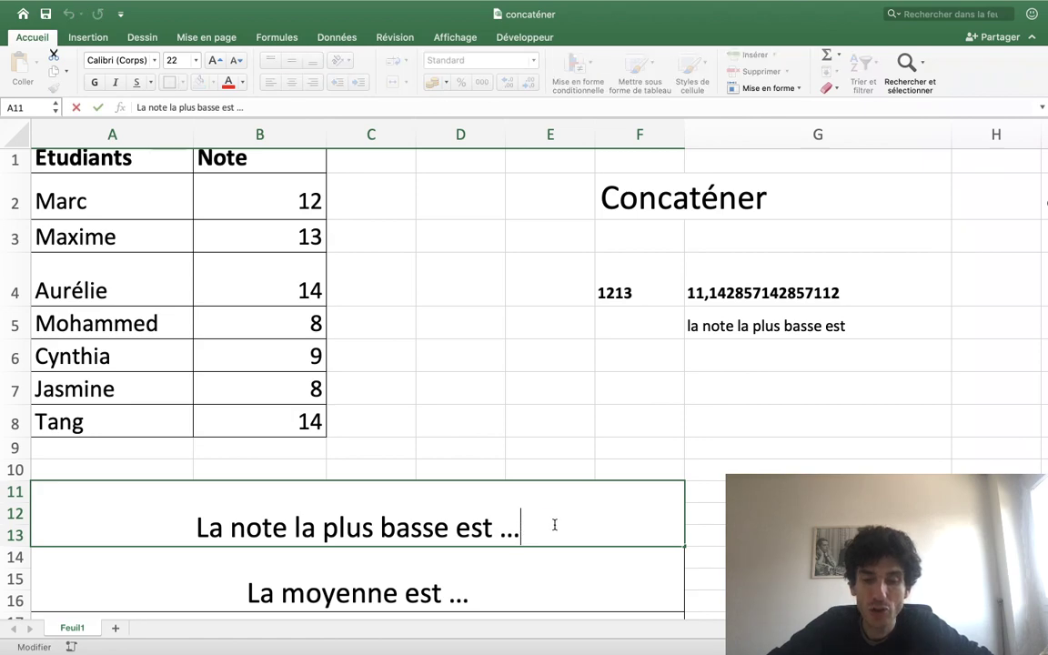
drag(517, 525, 139, 507)
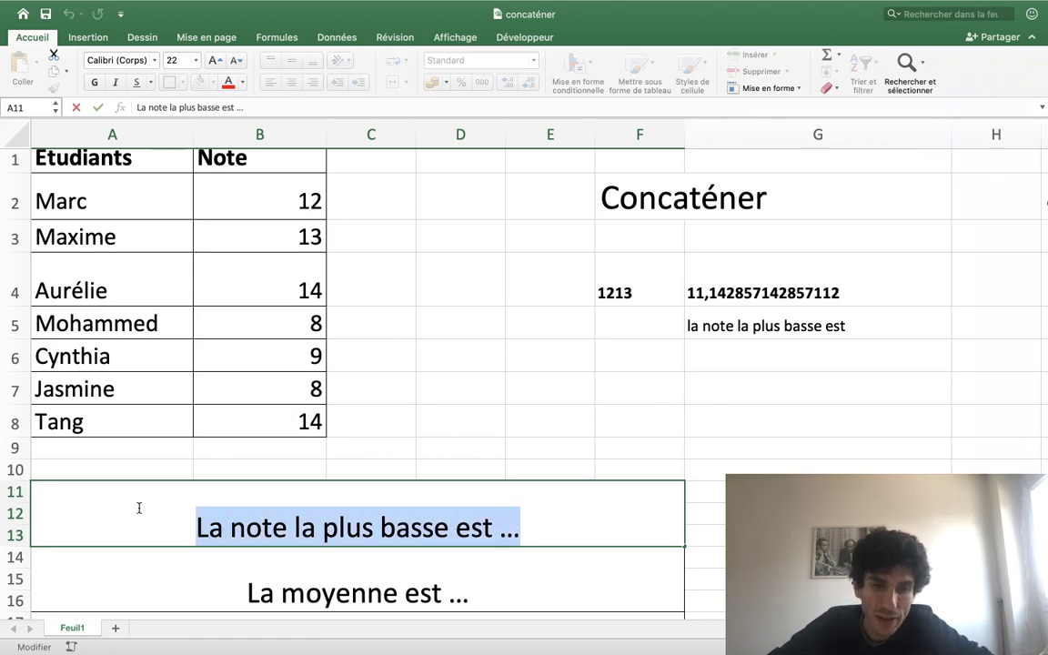
text(=)
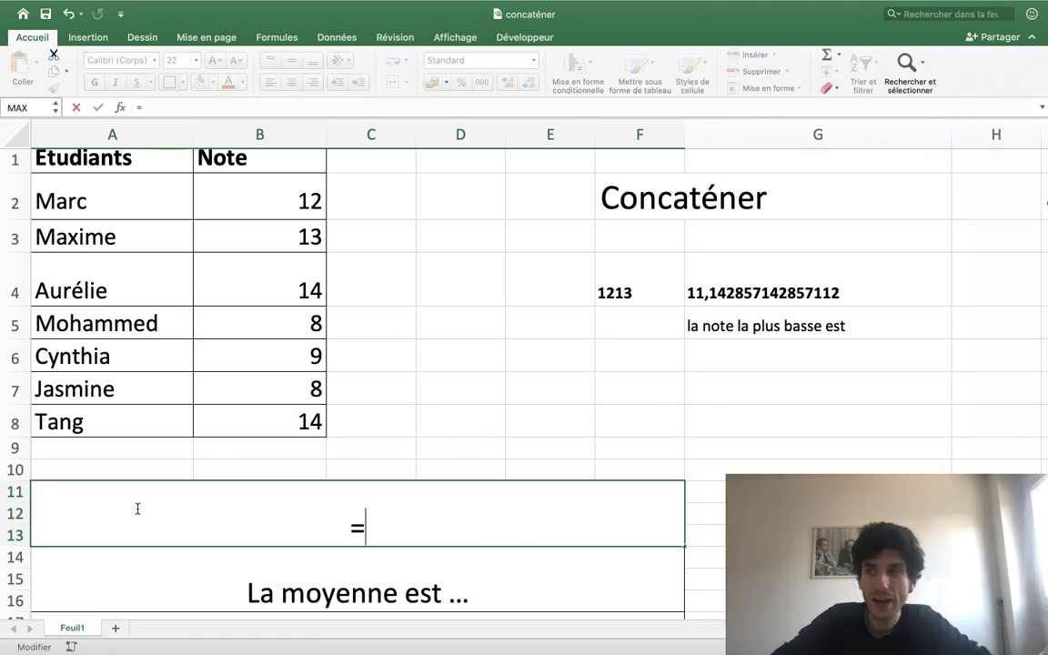
text(")
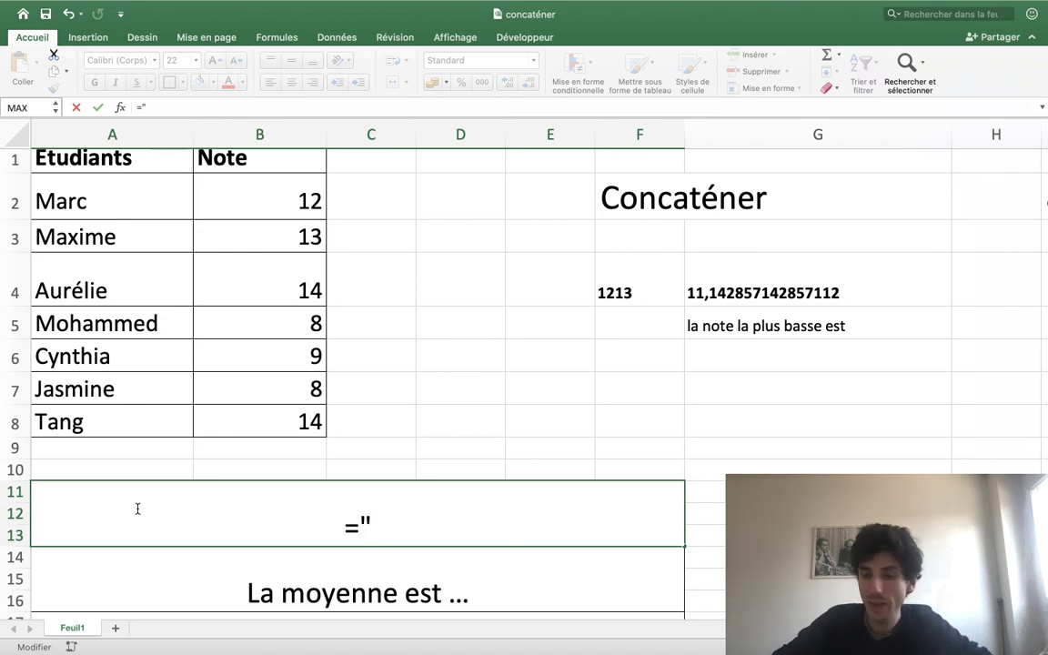
text(La note la plu)
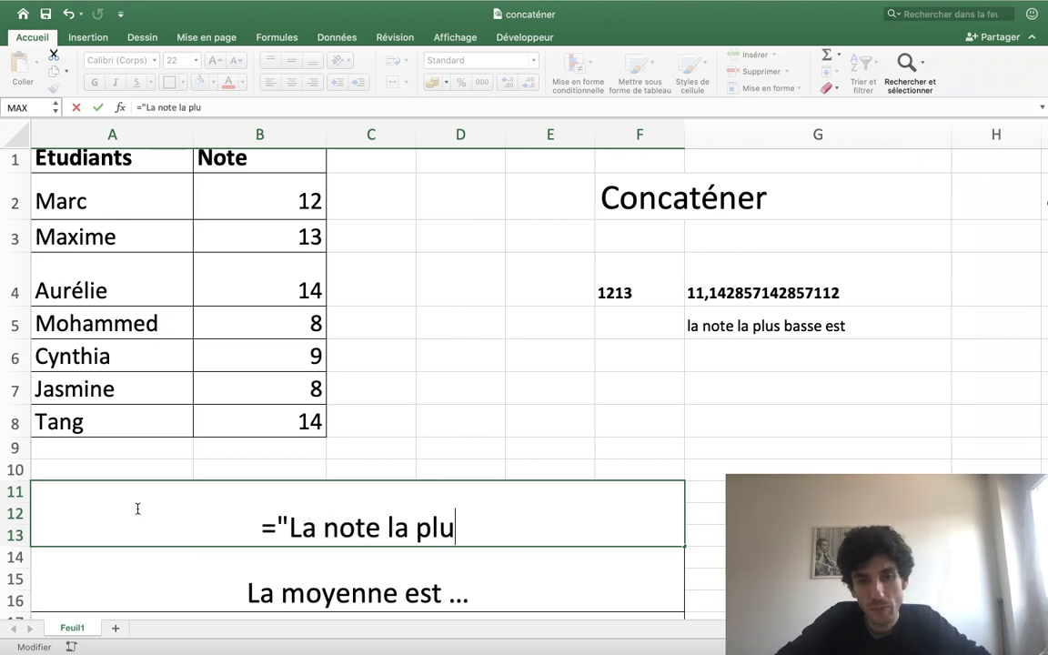
text(s basse est)
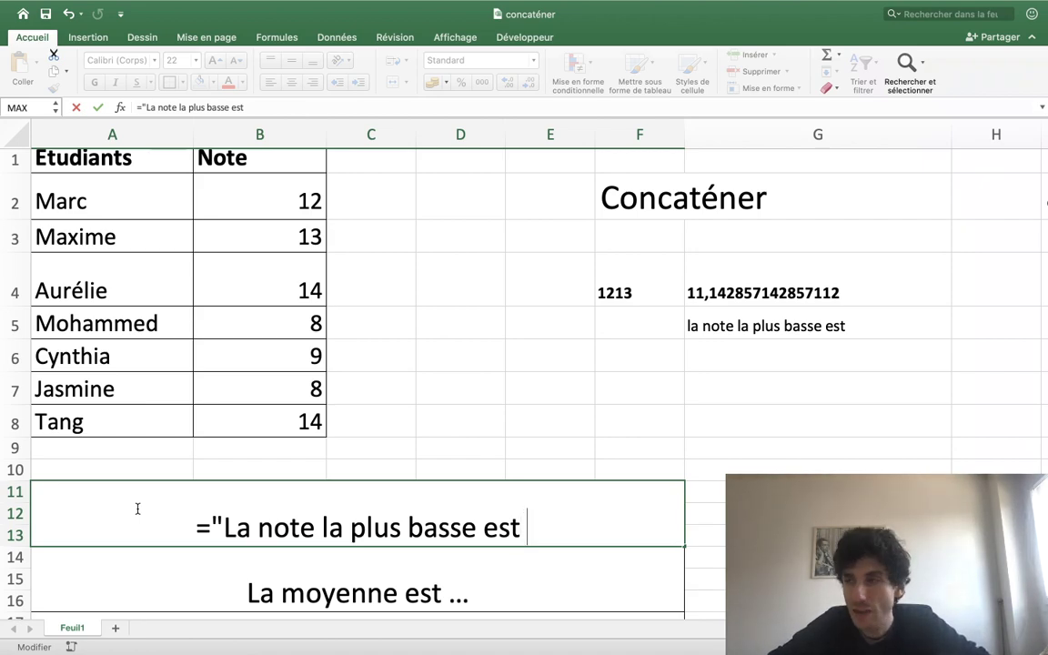
text( ")
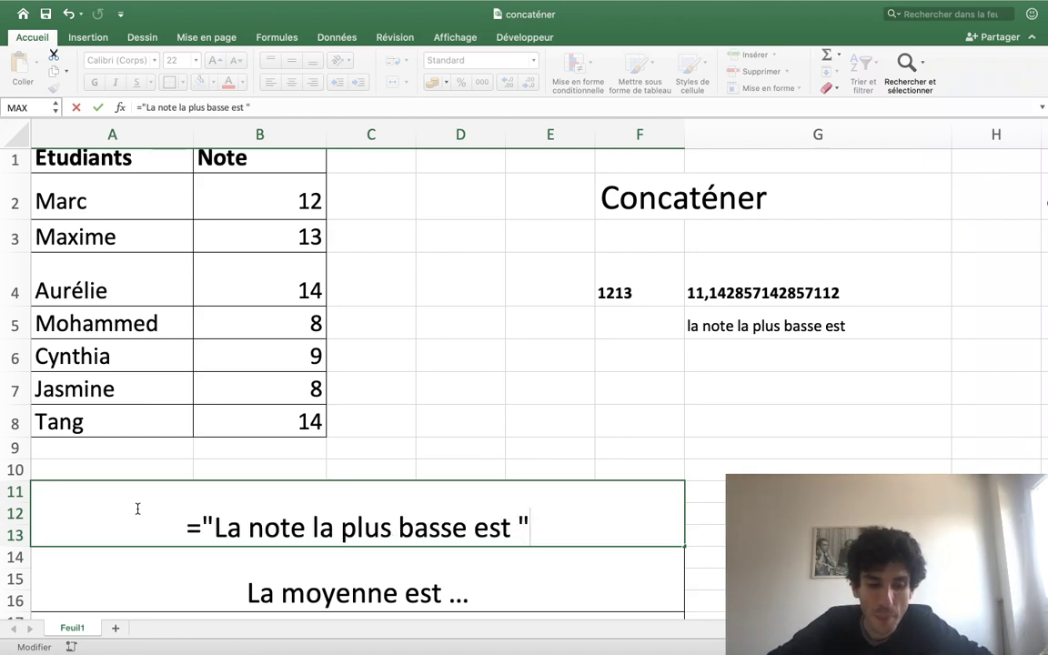
text(&)
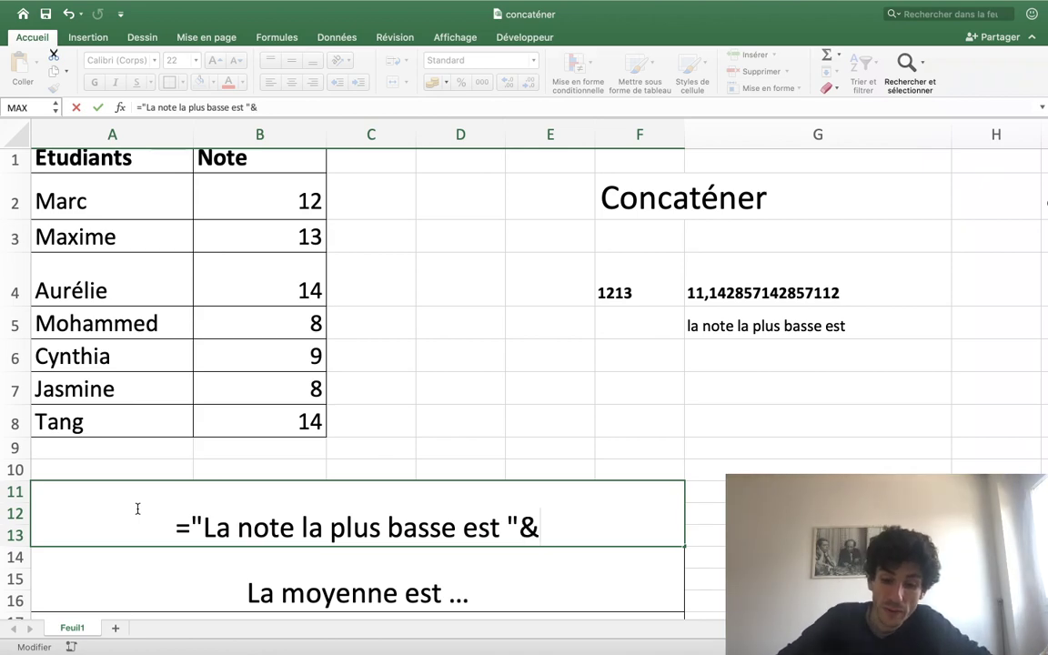
text(min()
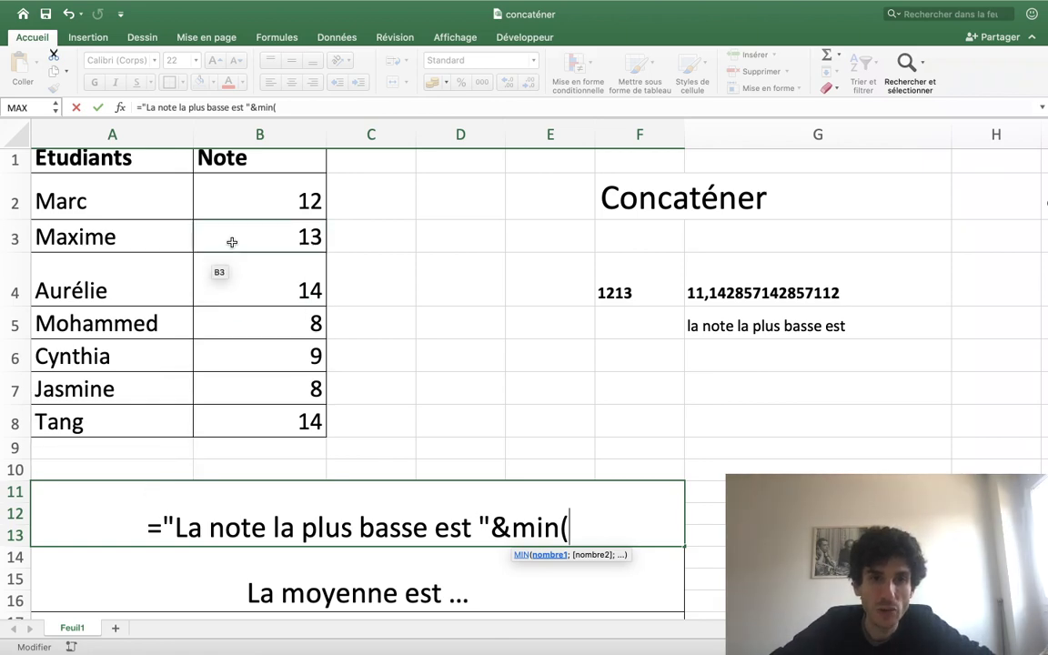
drag(232, 203, 262, 412)
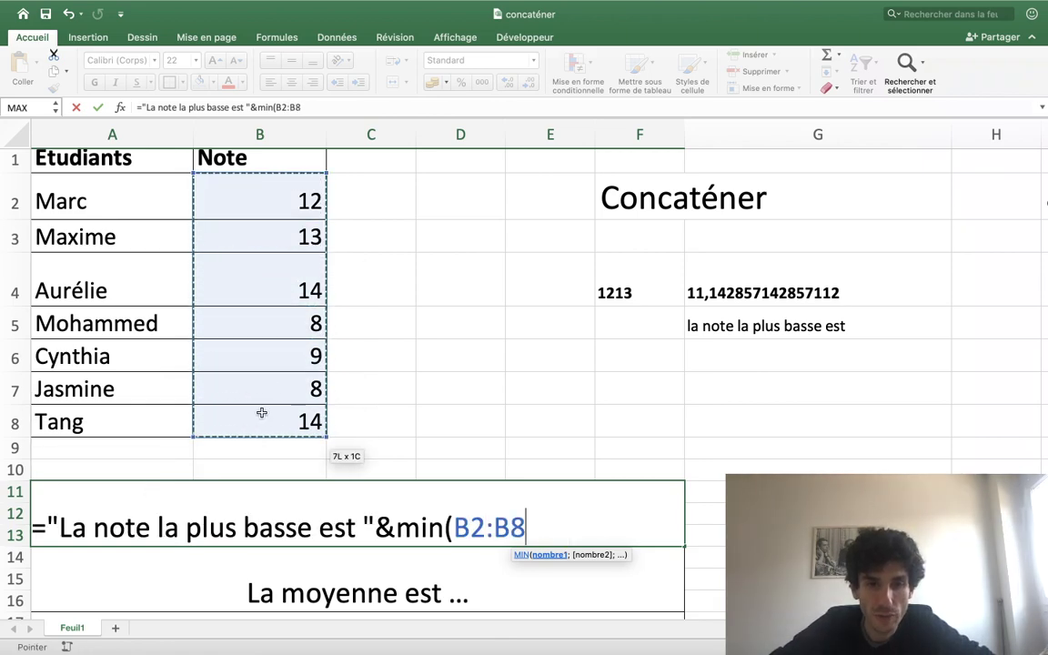
text())
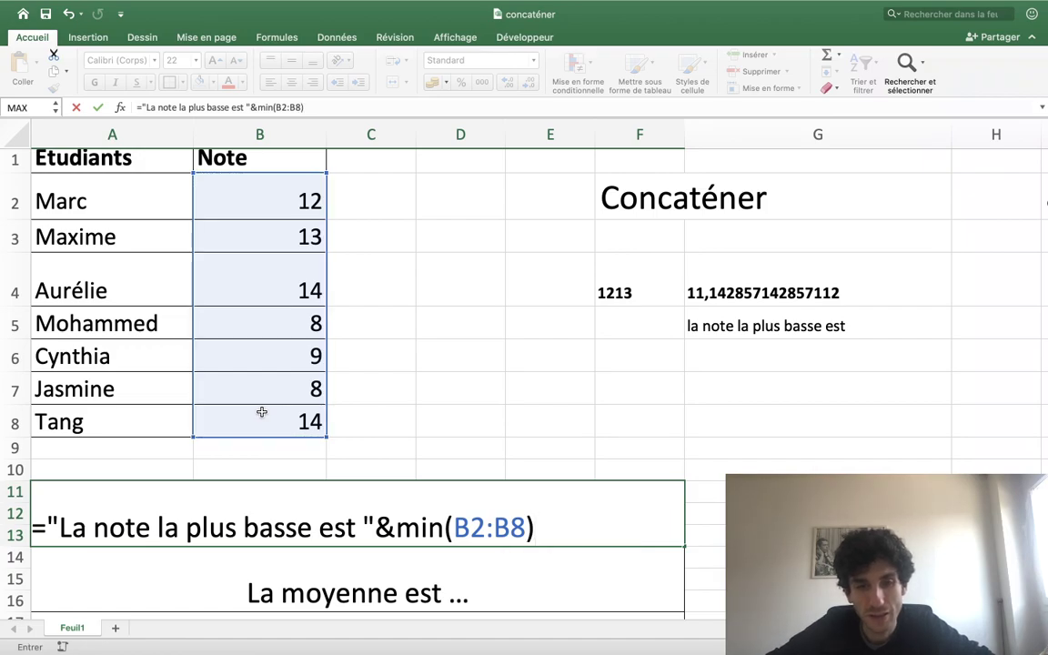
key(Return)
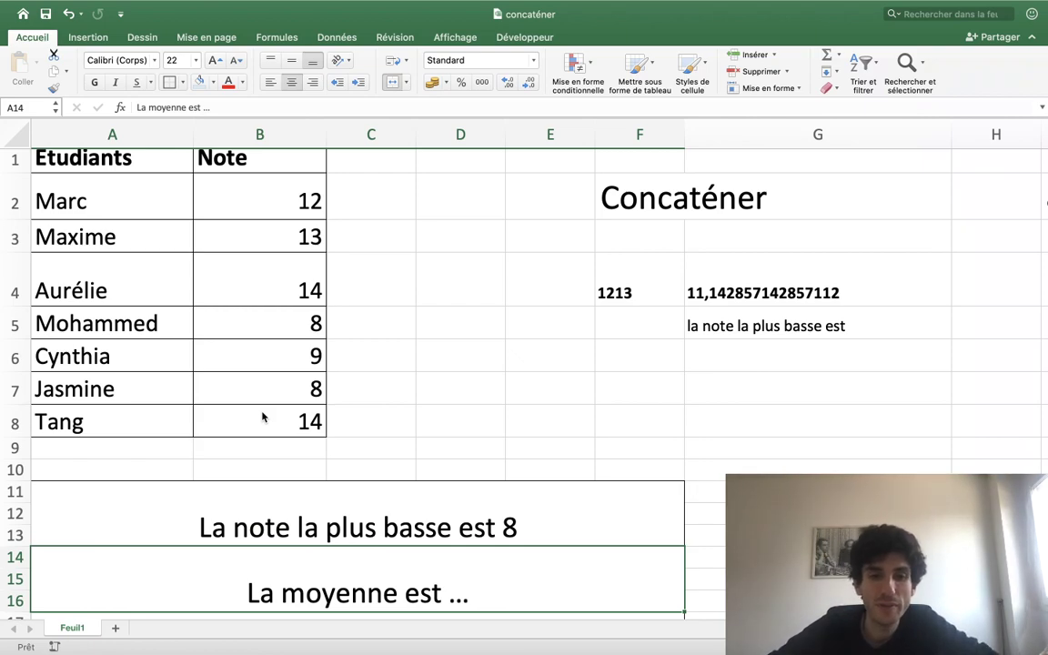
click(475, 527)
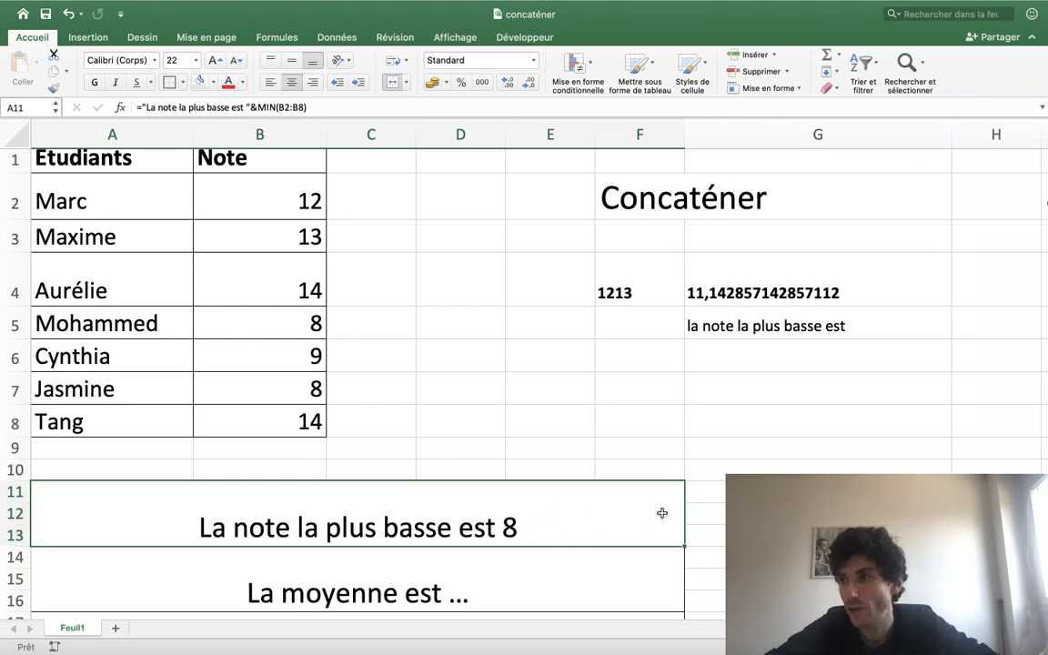
click(280, 569)
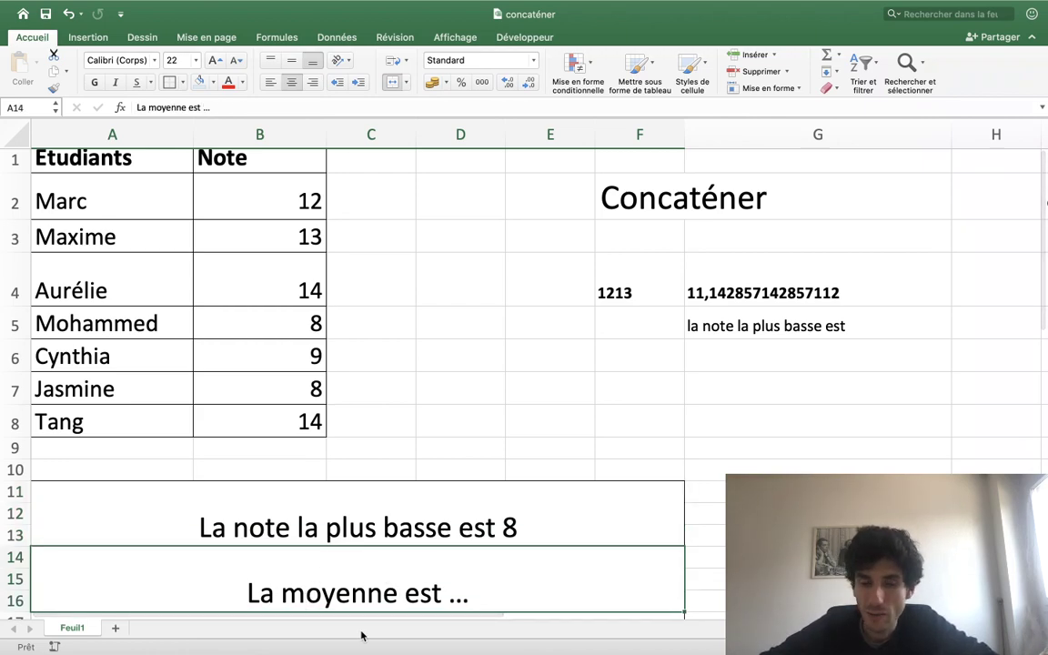
text(=")
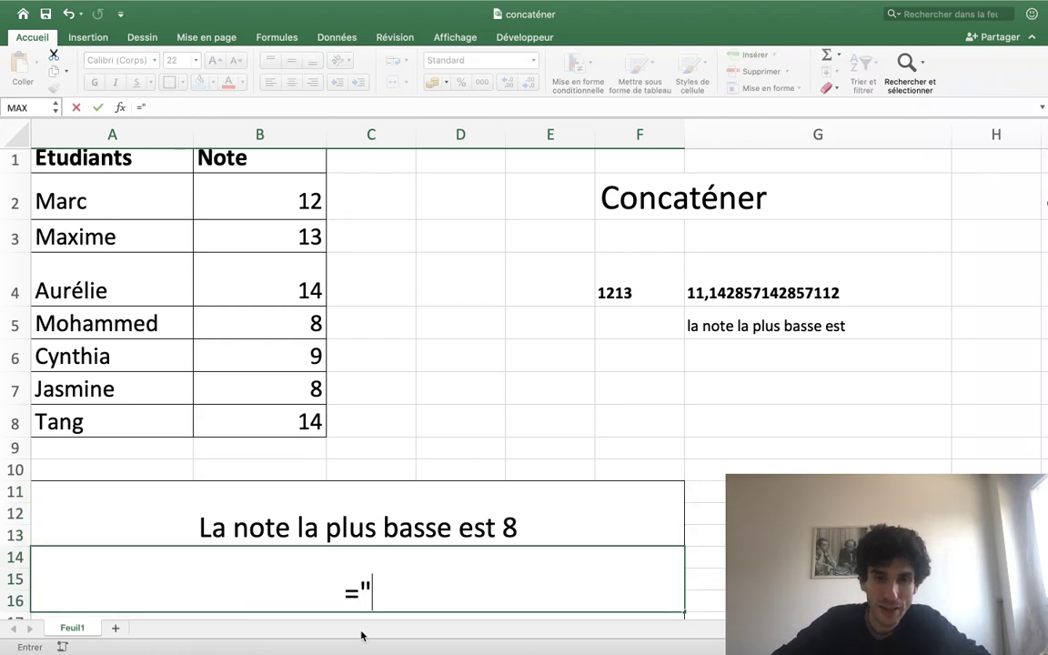
text(La moyen)
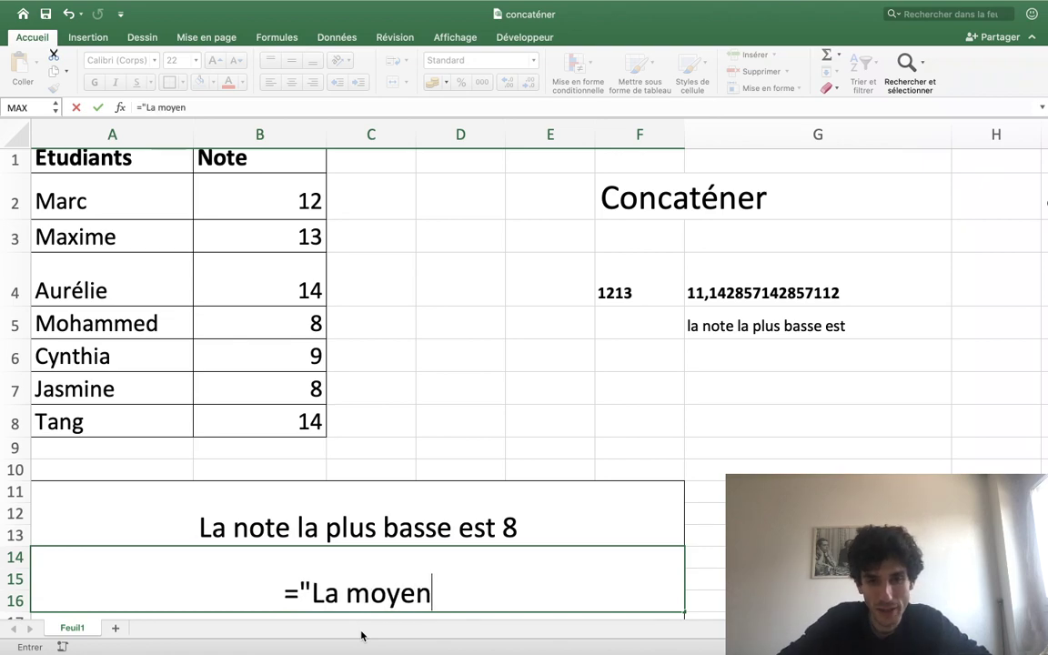
text(ne est)
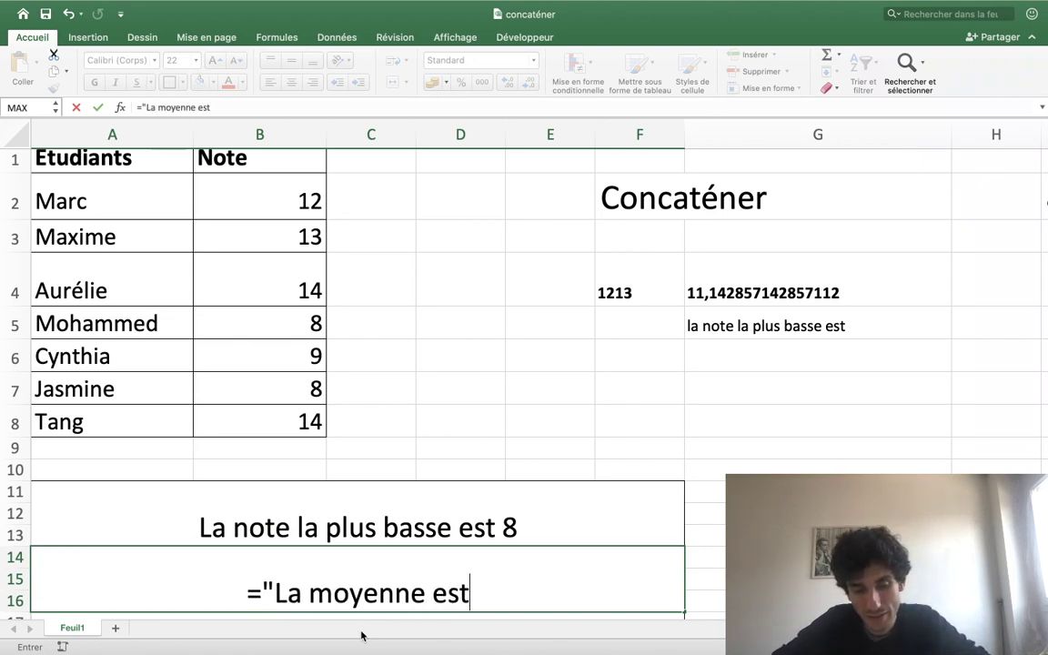
text(")
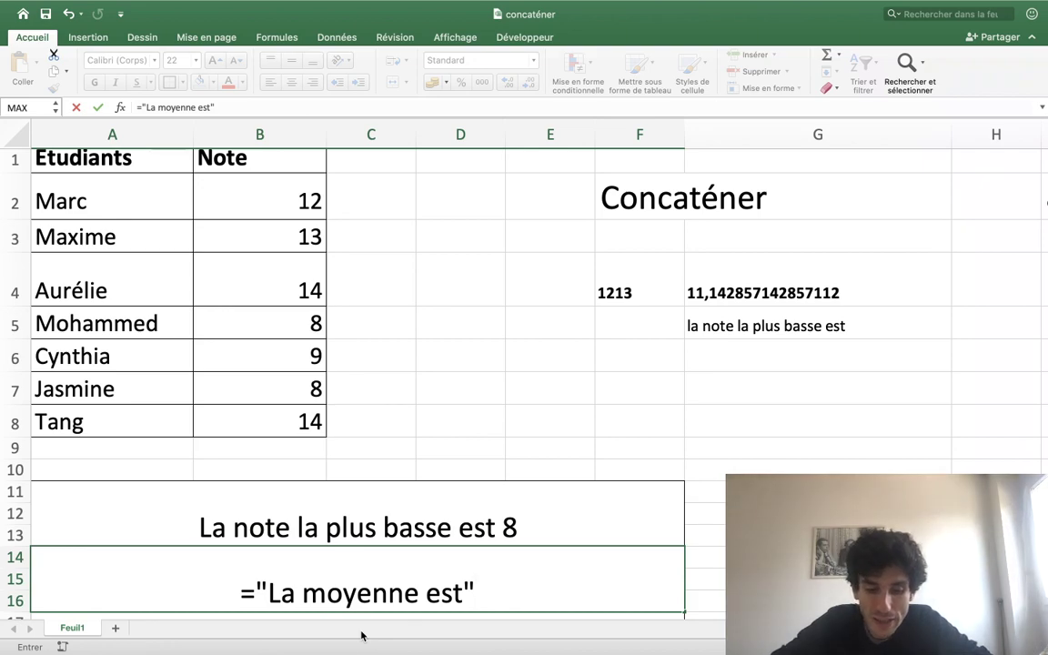
key(BackSpace)
text(")
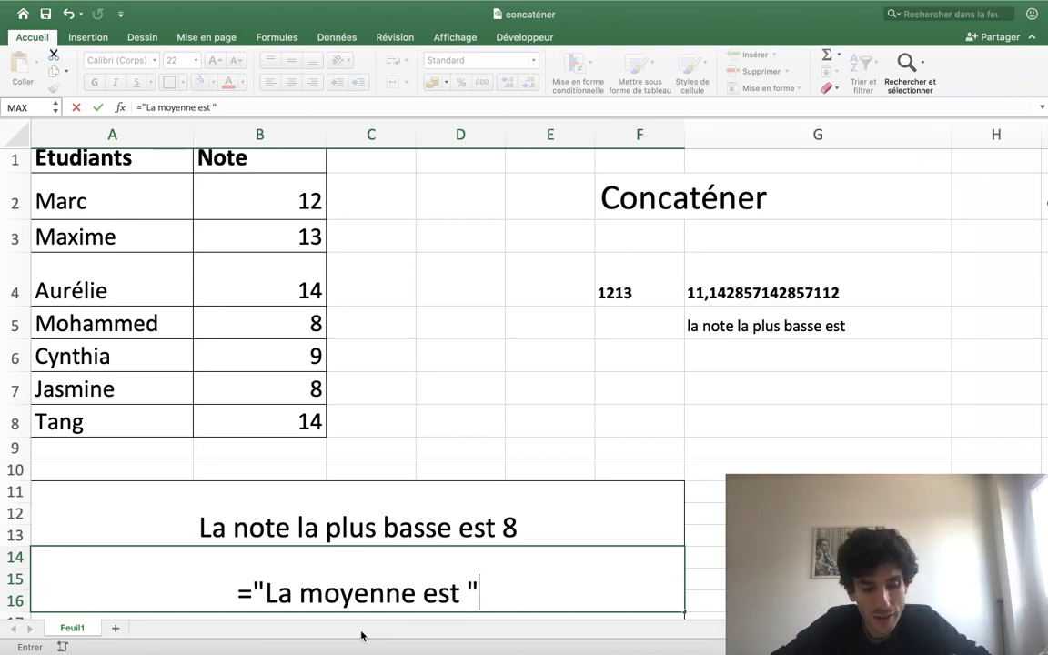
text(@)
key(BackSpace)
text(&)
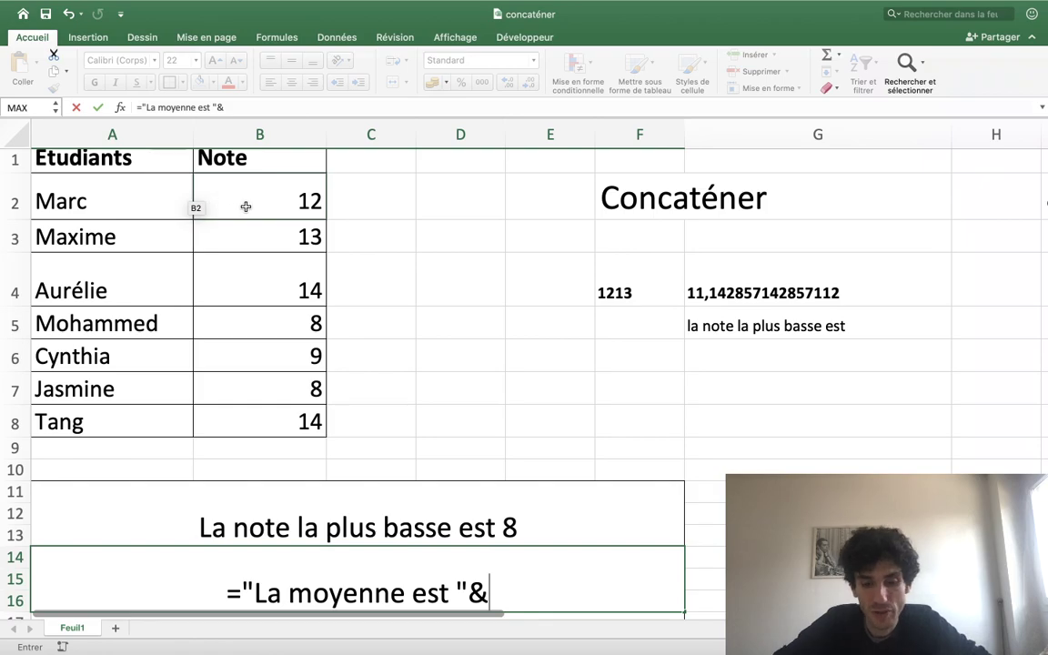
text(moyenne()
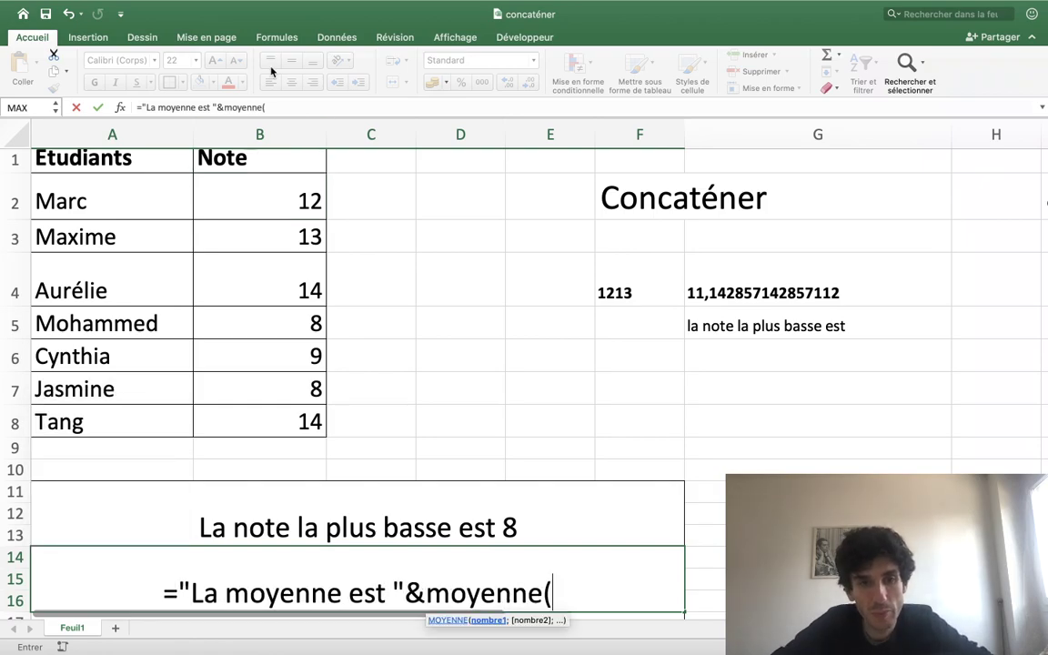
drag(276, 202, 276, 422)
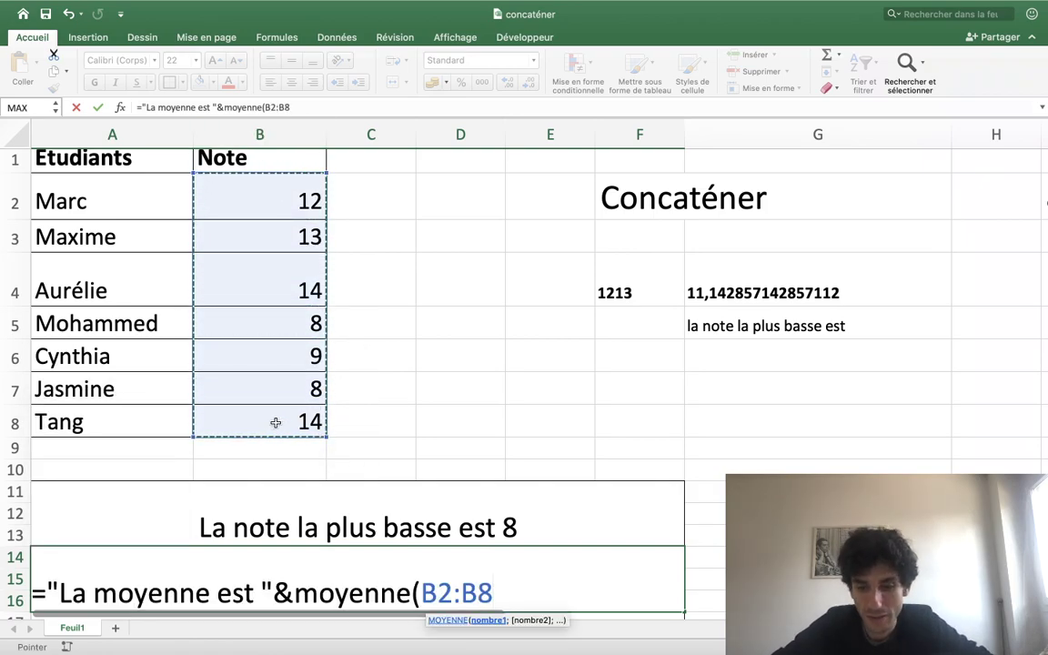
text())
key(Return)
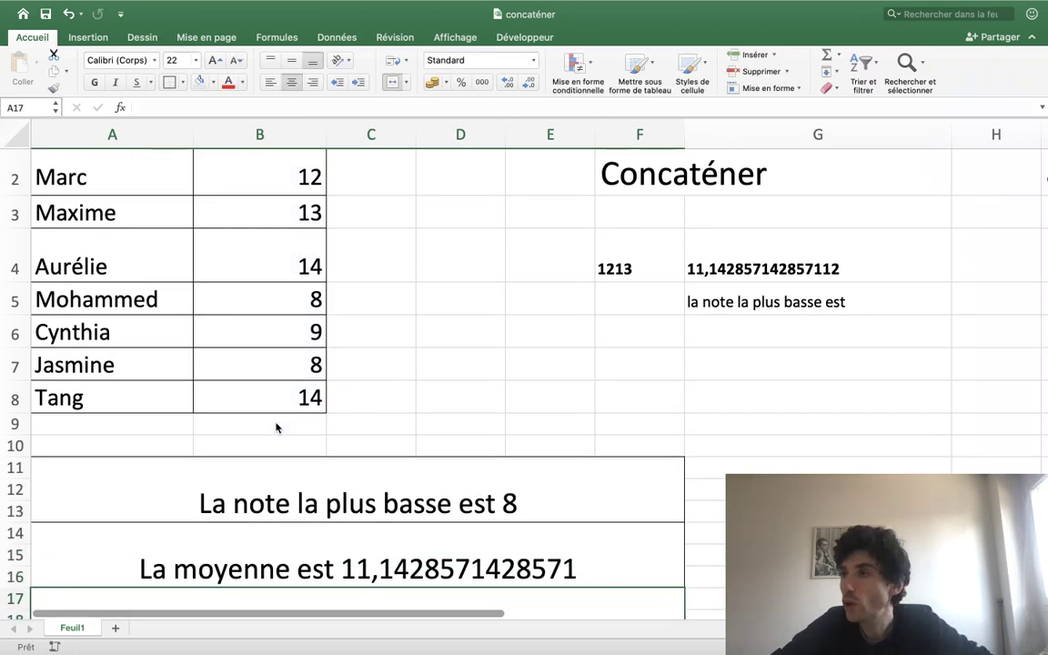
- Start the A17 formula as ="moyenne :"&" "&MOYENNE(B2:B8)
scroll(277, 428, down, 3)
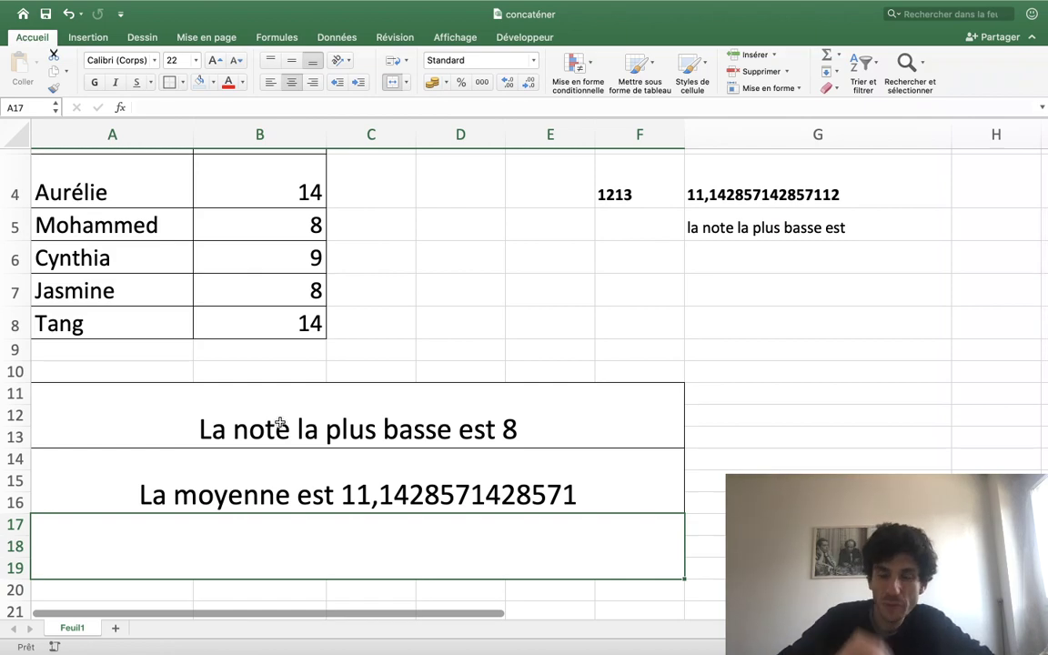
text(m)
key(BackSpace)
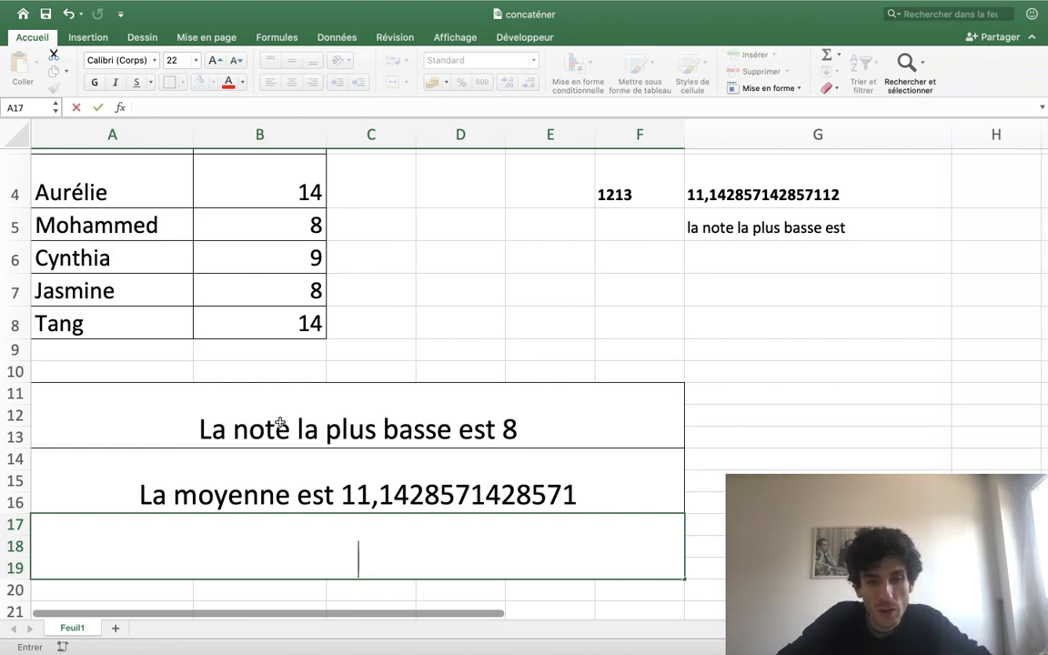
text(="moye)
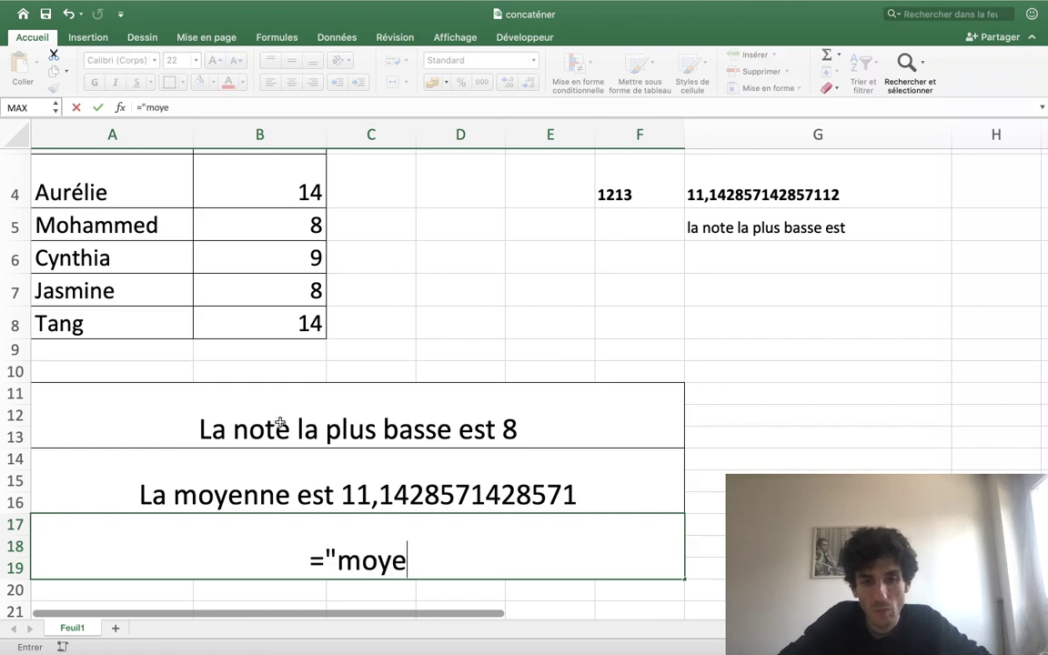
text(nne )
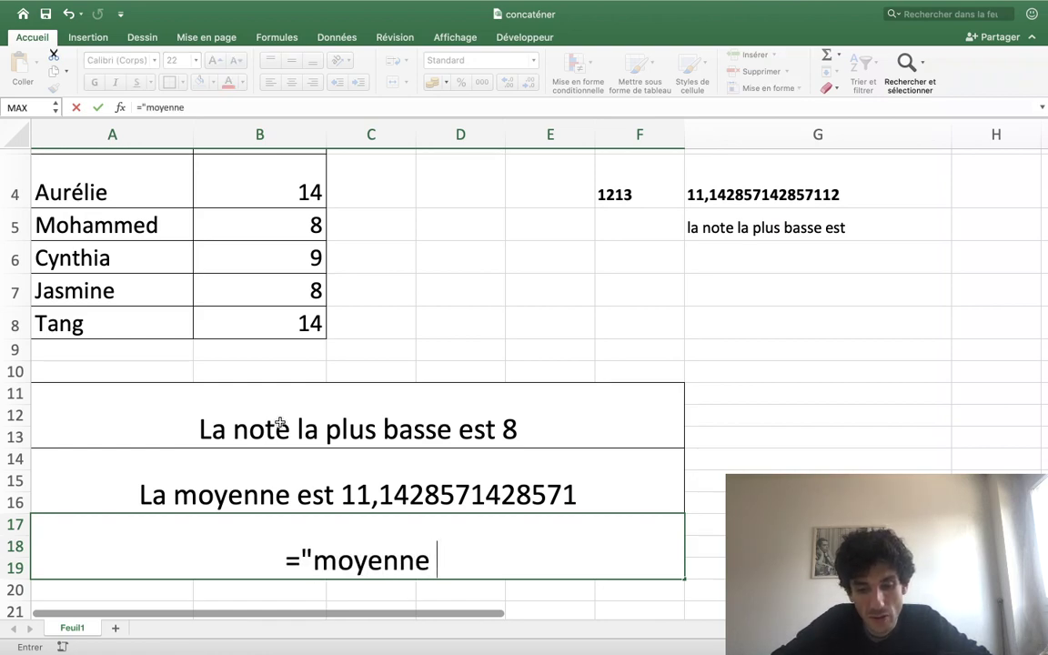
text(:")
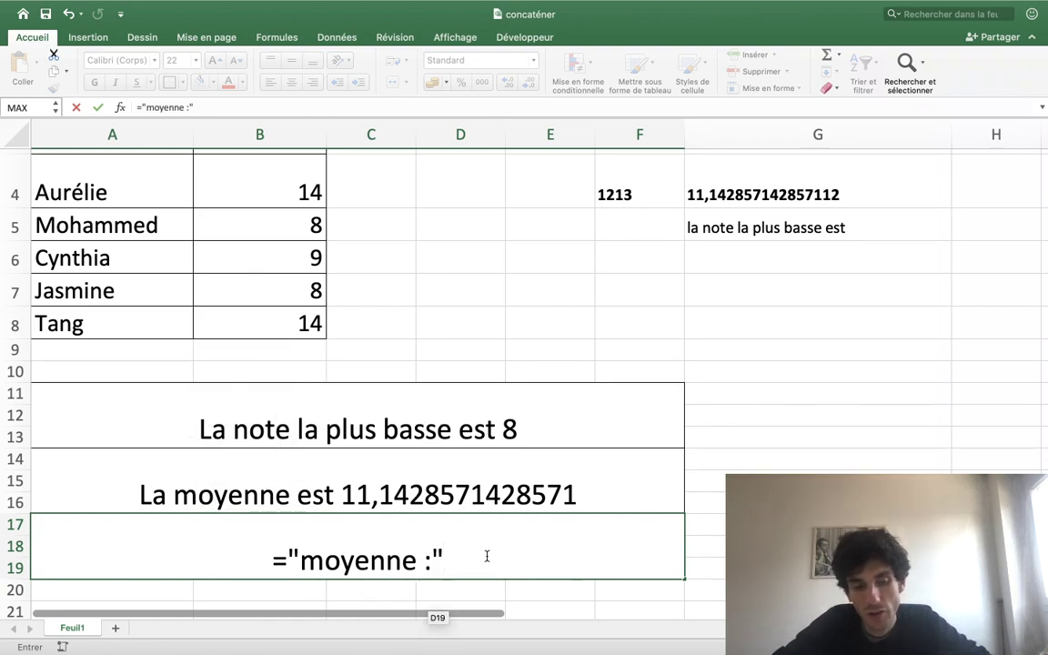
text(&)
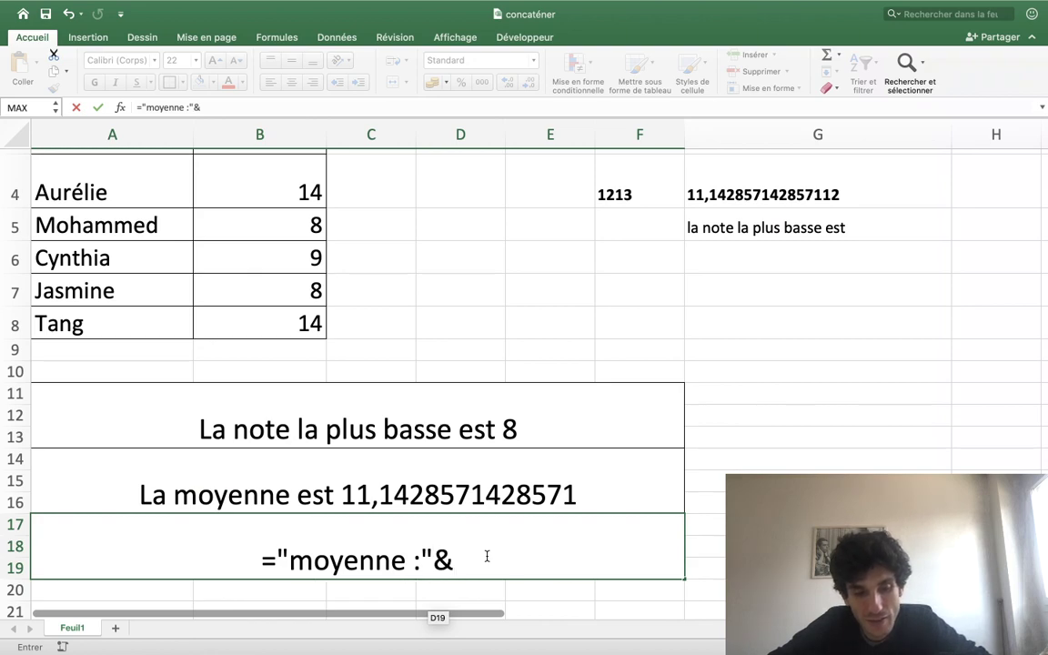
text(" ")
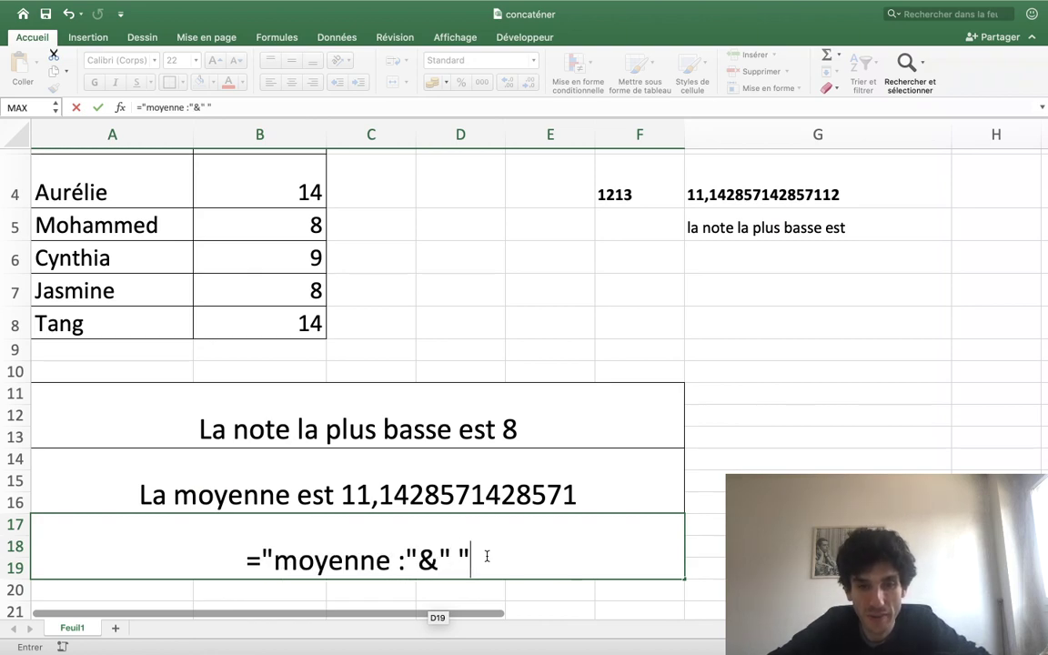
text(&)
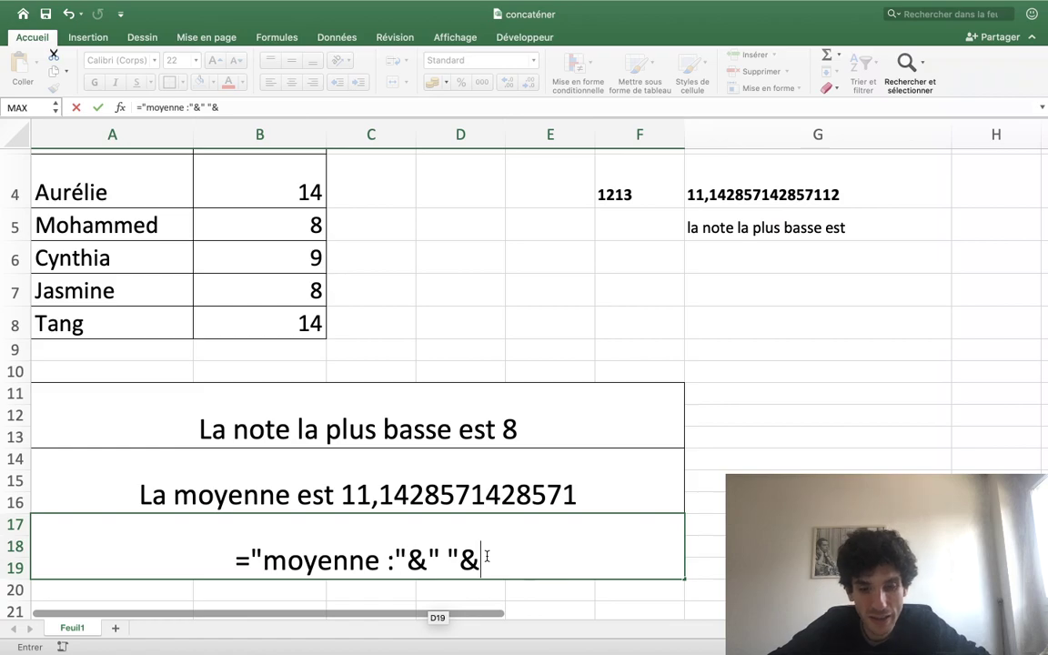
text(moyenne)
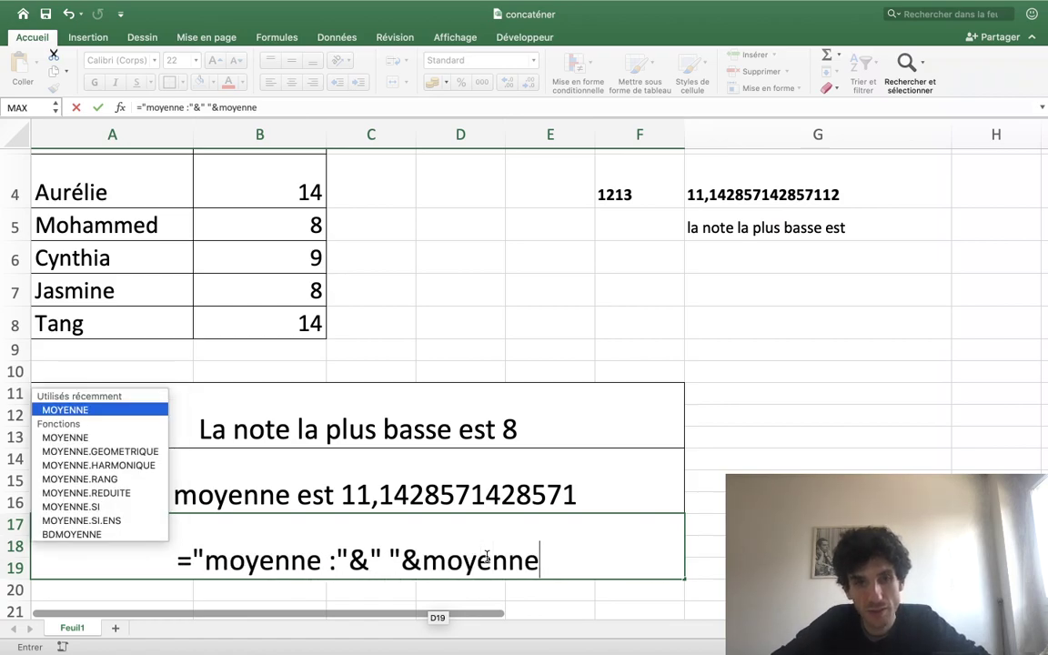
text(()
scroll(276, 376, up, 5)
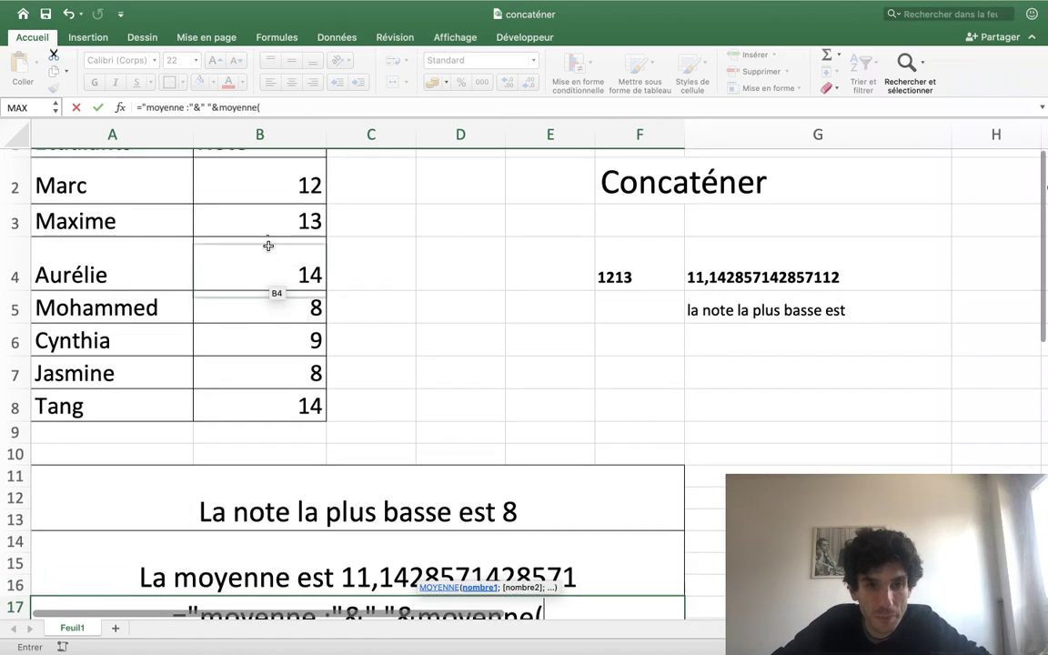
scroll(269, 246, up, 1)
drag(281, 202, 284, 421)
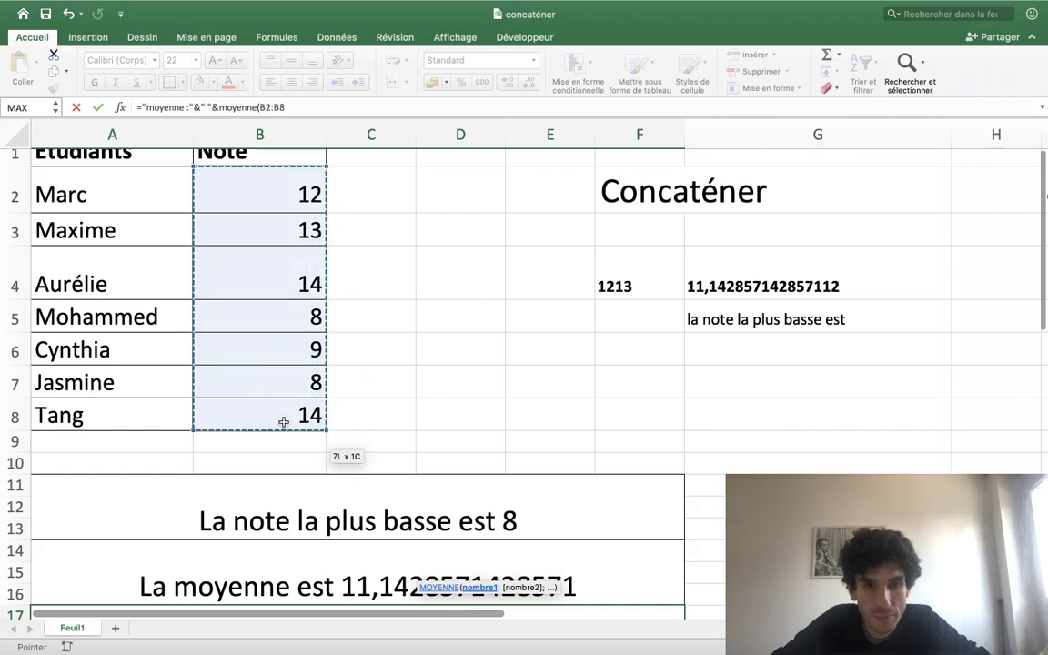
scroll(487, 428, down, 2)
scroll(486, 428, up, 1)
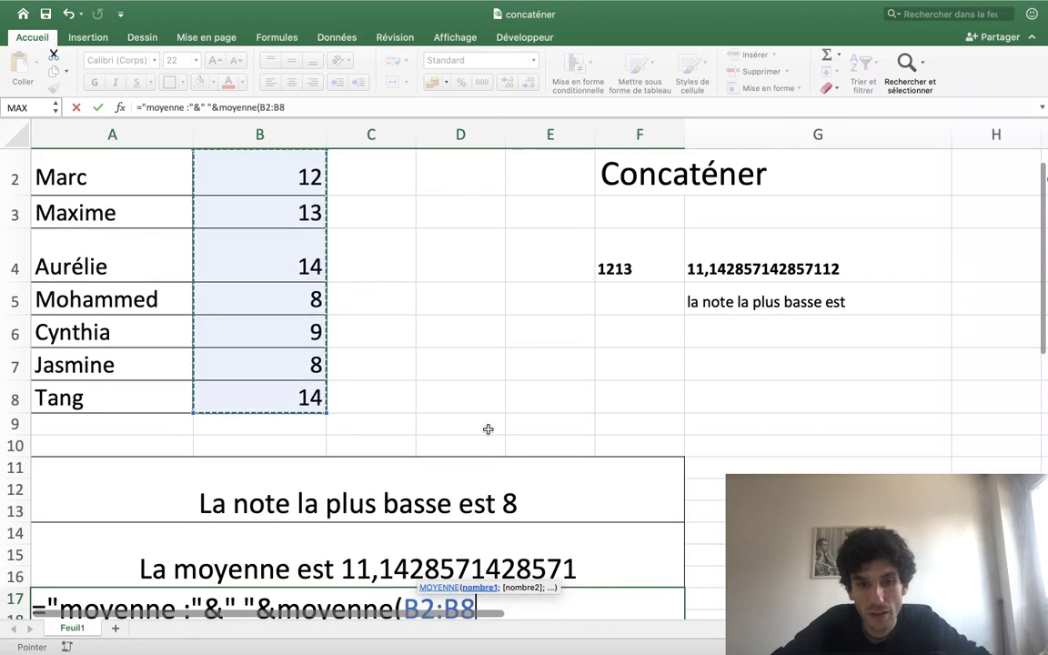
text())
scroll(487, 427, down, 2)
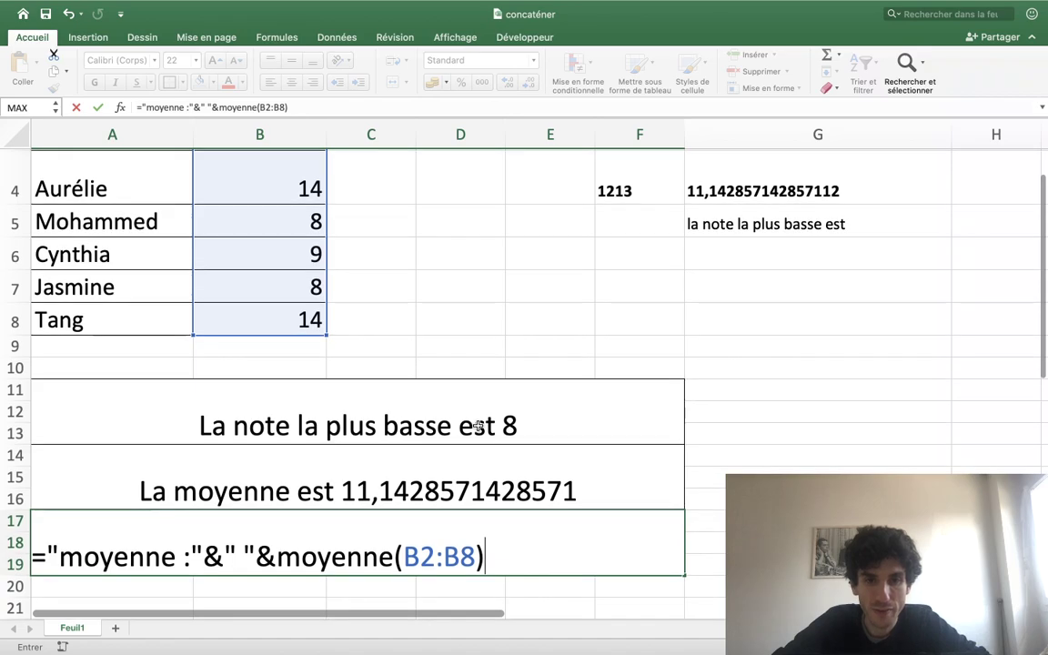
scroll(478, 427, down, 1)
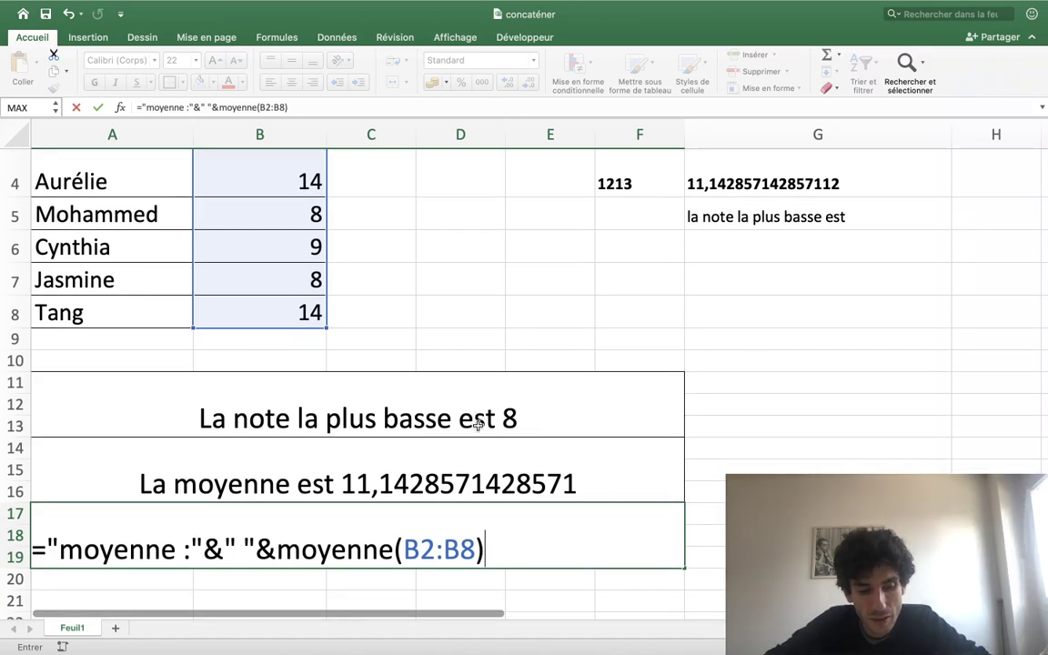
- Append "note la plus basse" and MIN(B2:B8) with spaces, giving the minimum 8
text(&" ")
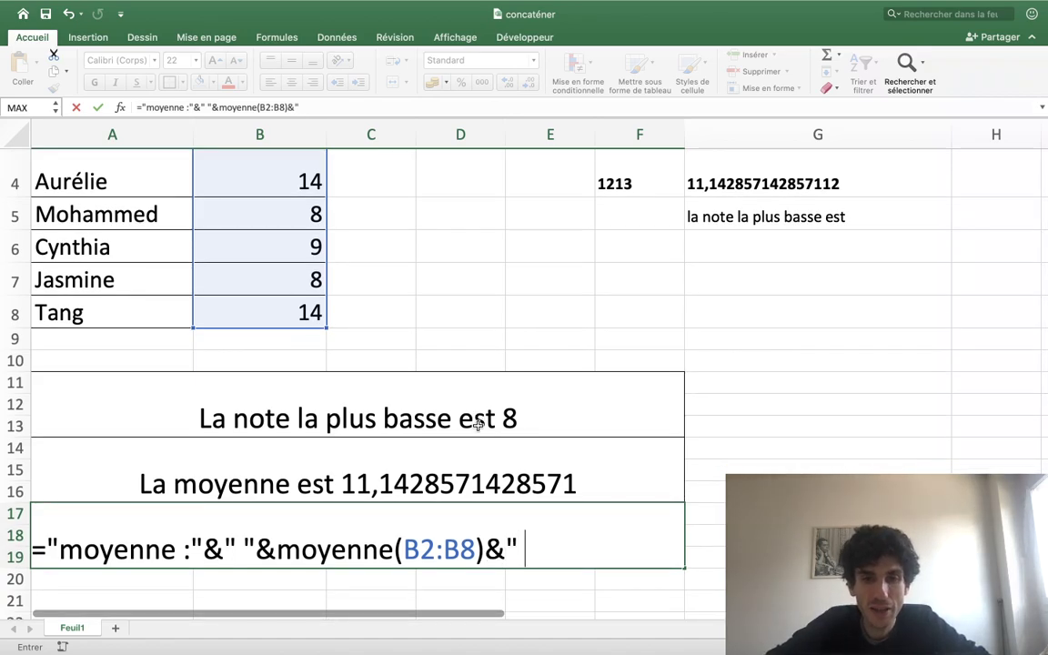
text(&)
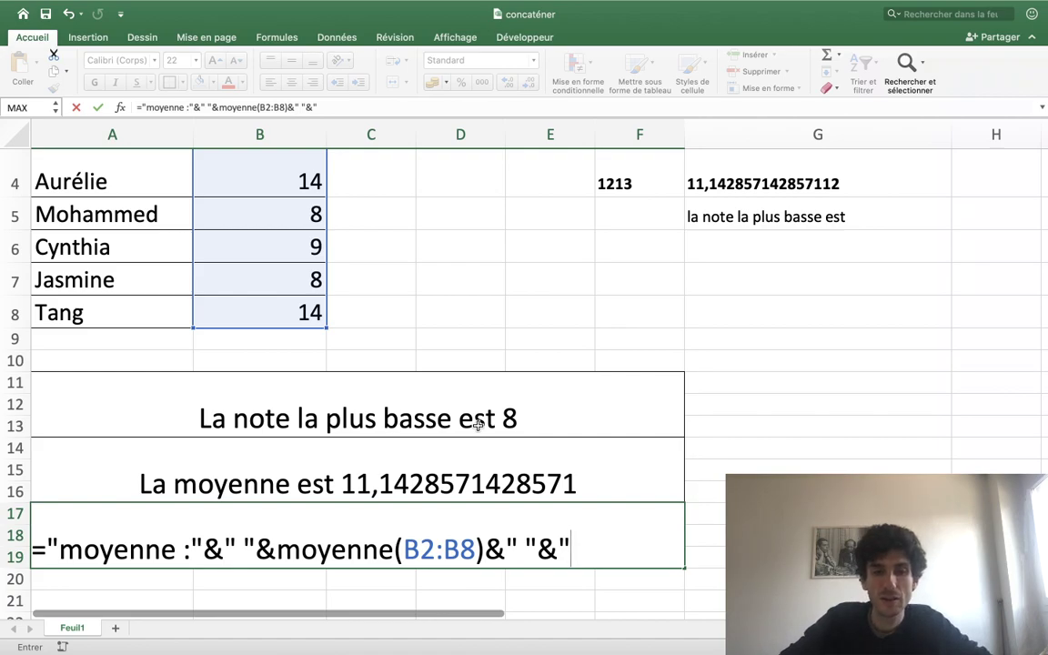
text(m)
key(BackSpace)
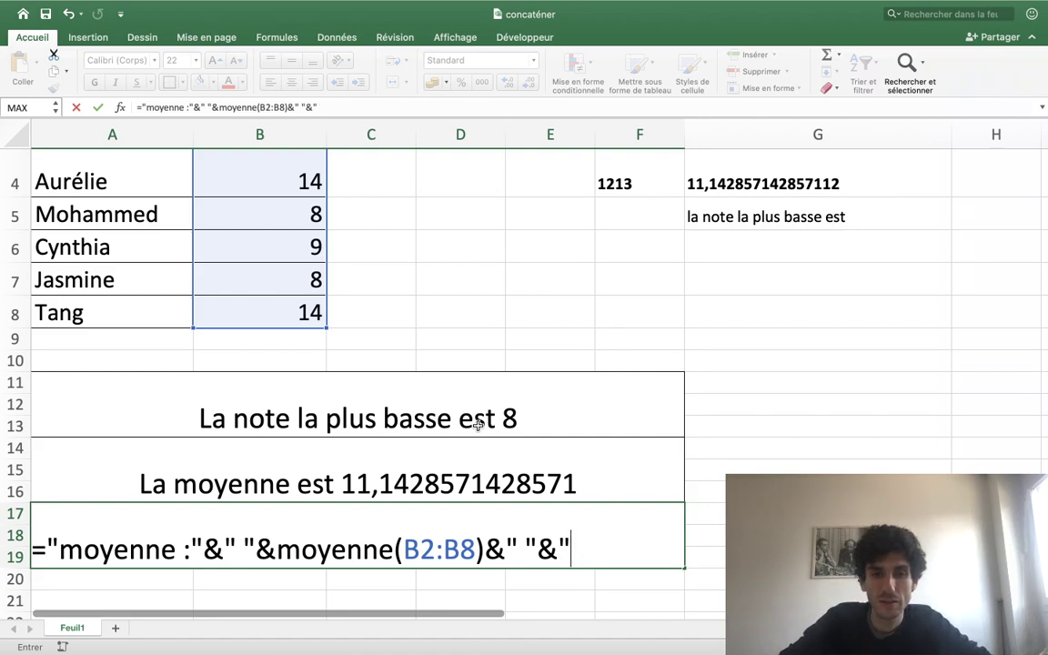
text(note)
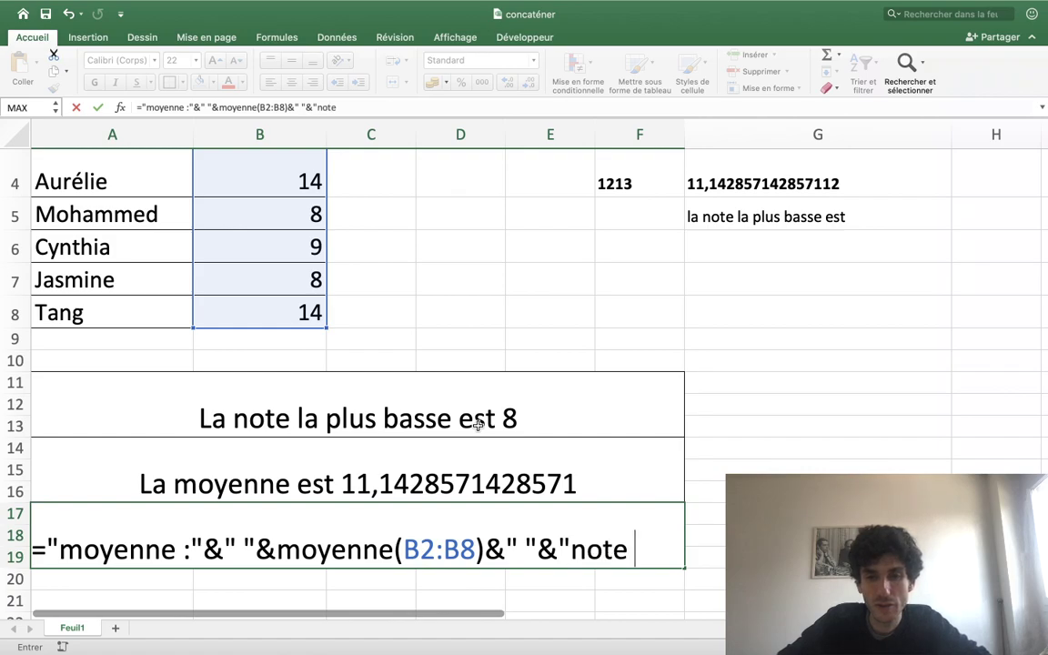
text( la plus basse)
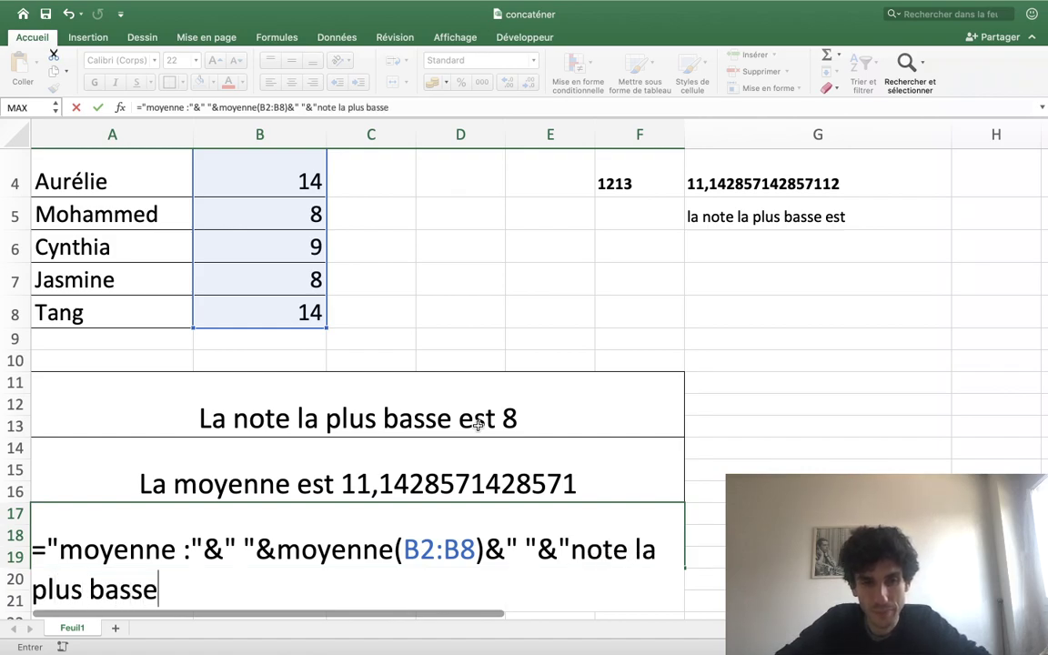
key(BackSpace)
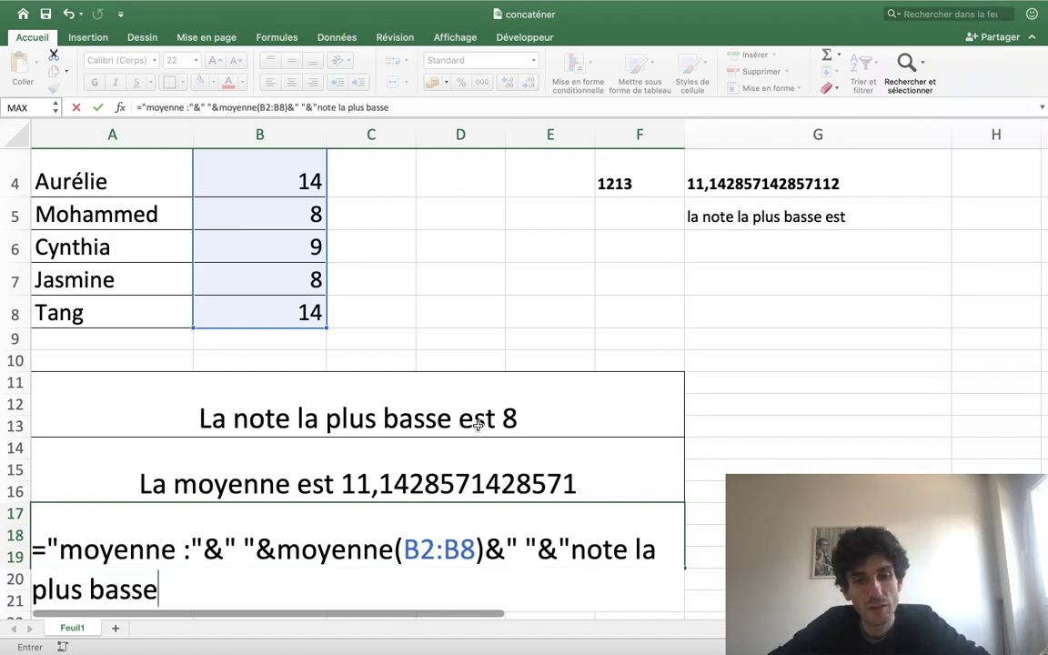
text(")
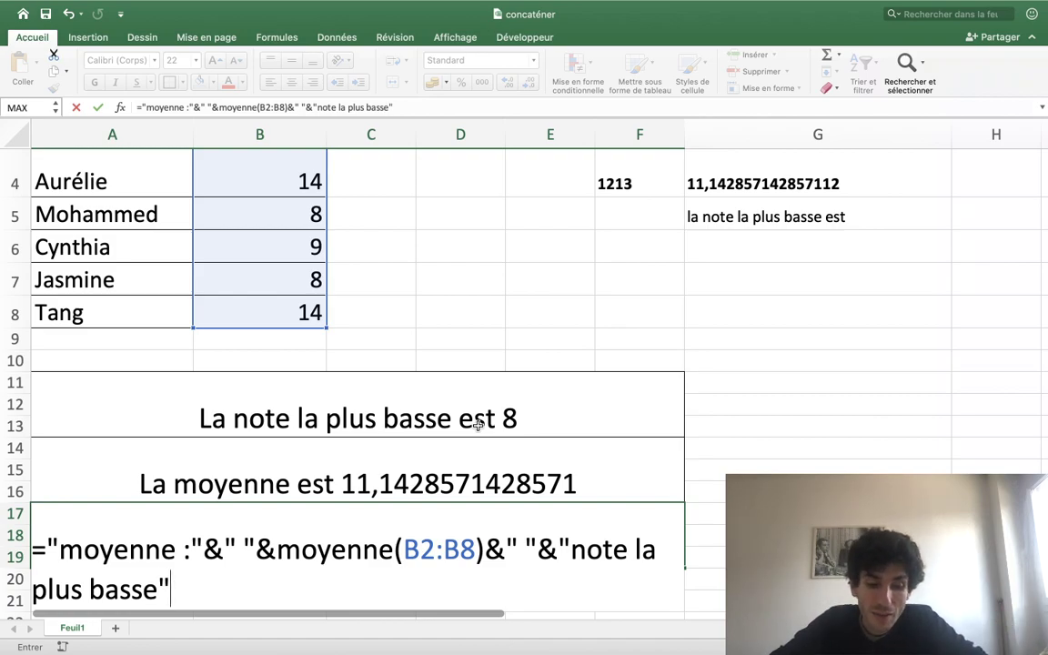
text(@)
key(BackSpace)
text(&")
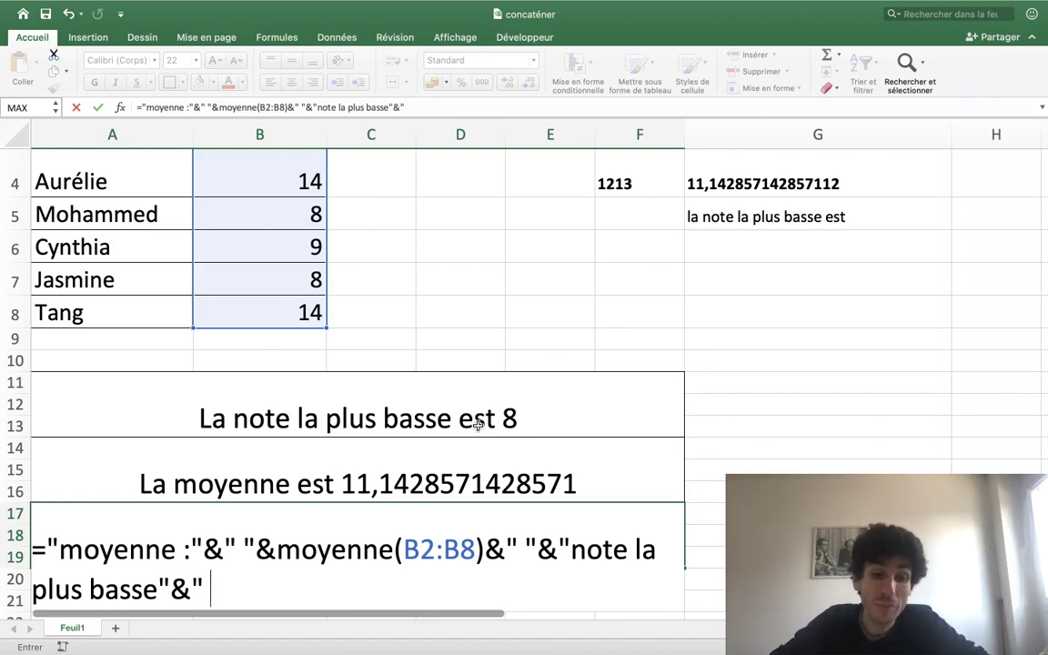
text( "&)
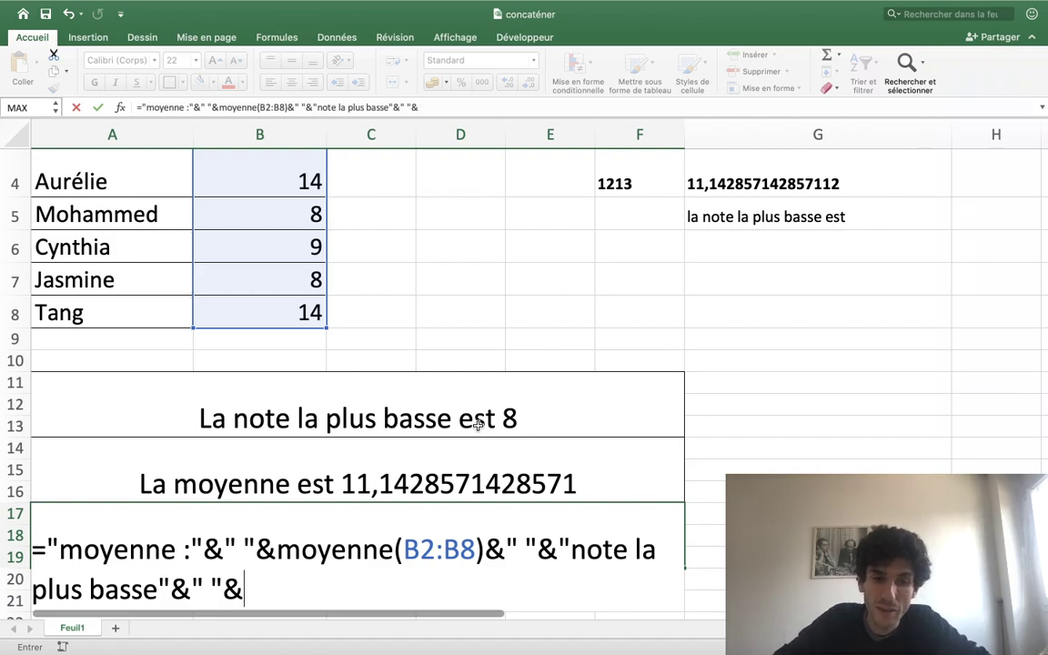
text(min()
scroll(257, 304, up, 1)
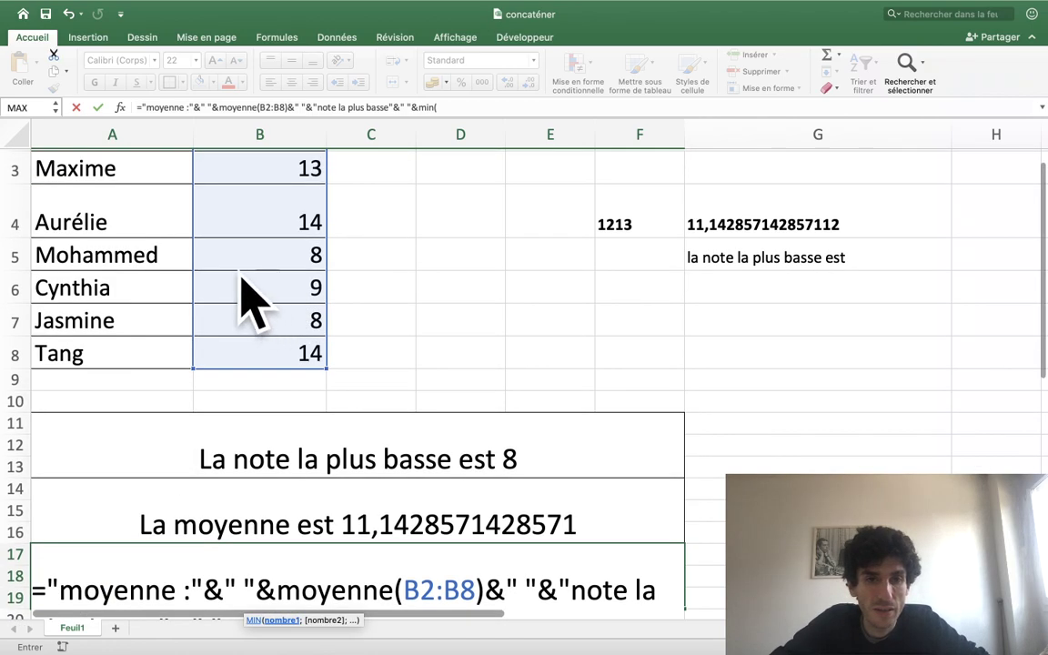
scroll(239, 263, up, 2)
drag(238, 206, 243, 442)
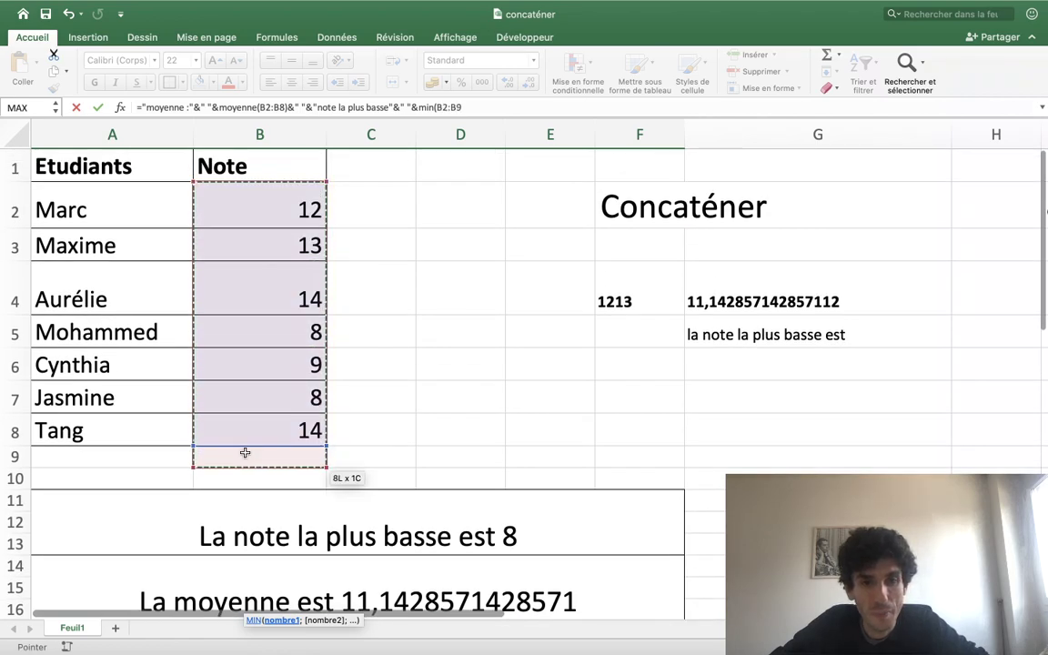
scroll(364, 460, down, 3)
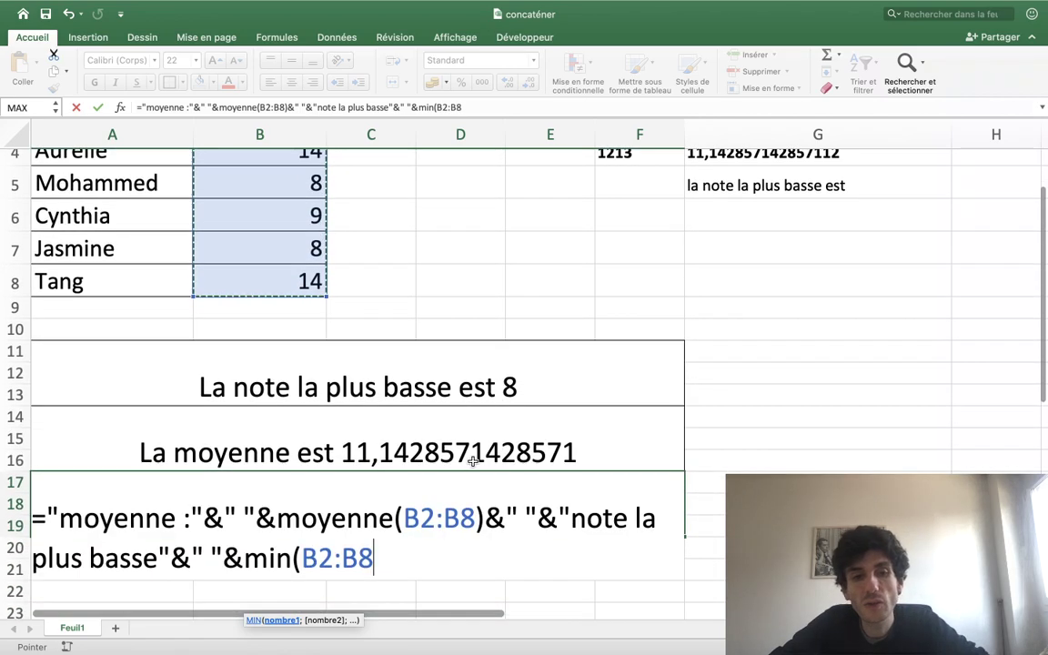
text())
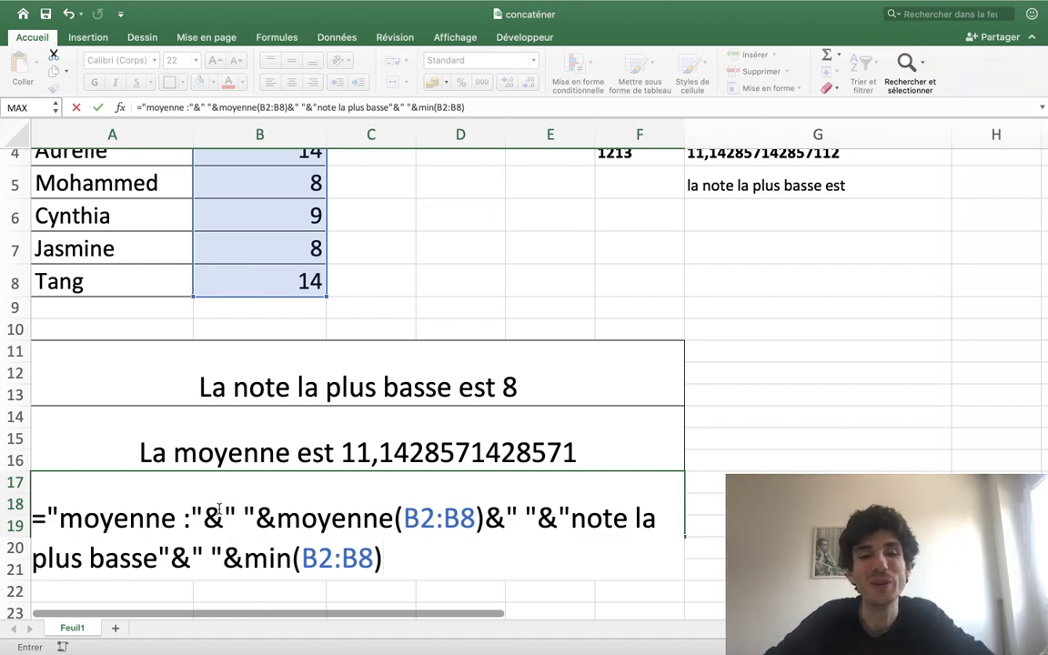
key(Return)
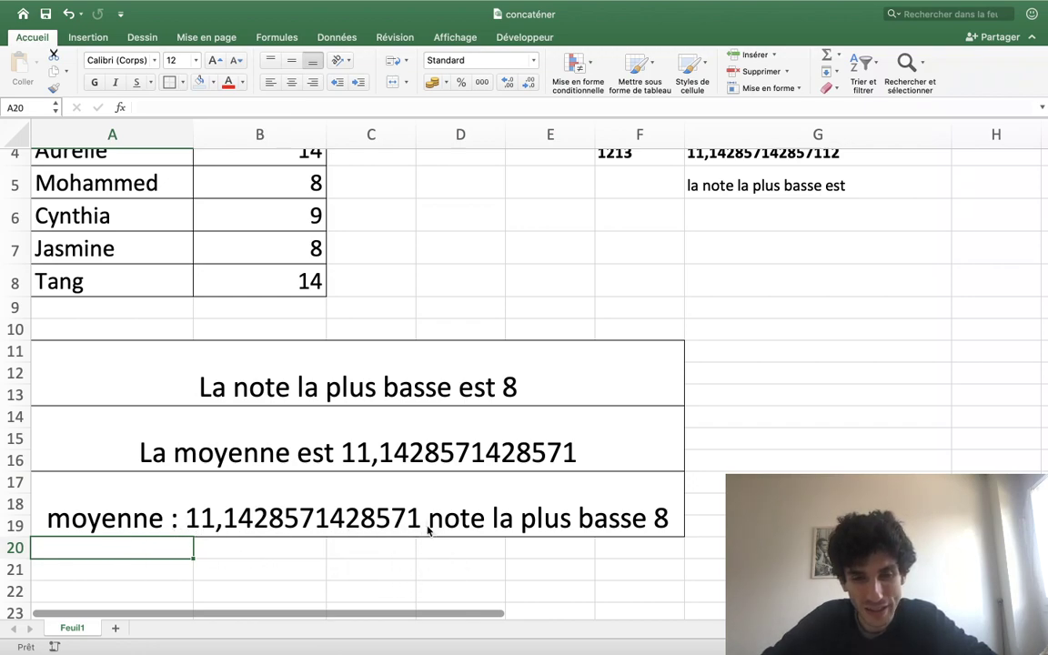
- Copy the lowest-grade sentence from A11 and paste it into merged cell G11
click(606, 528)
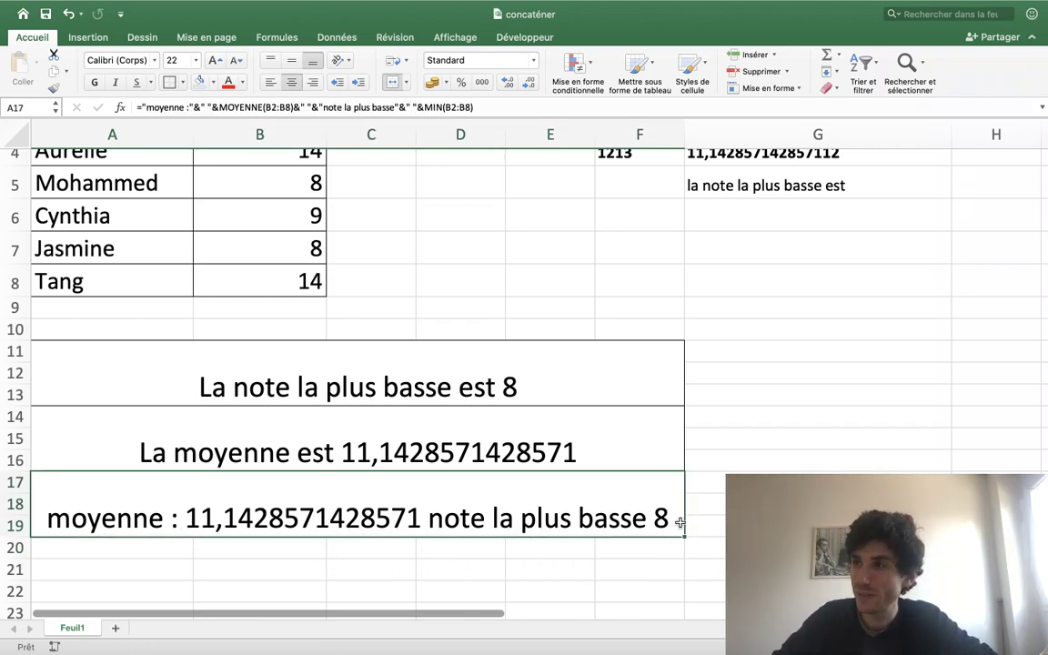
scroll(555, 385, up, 3)
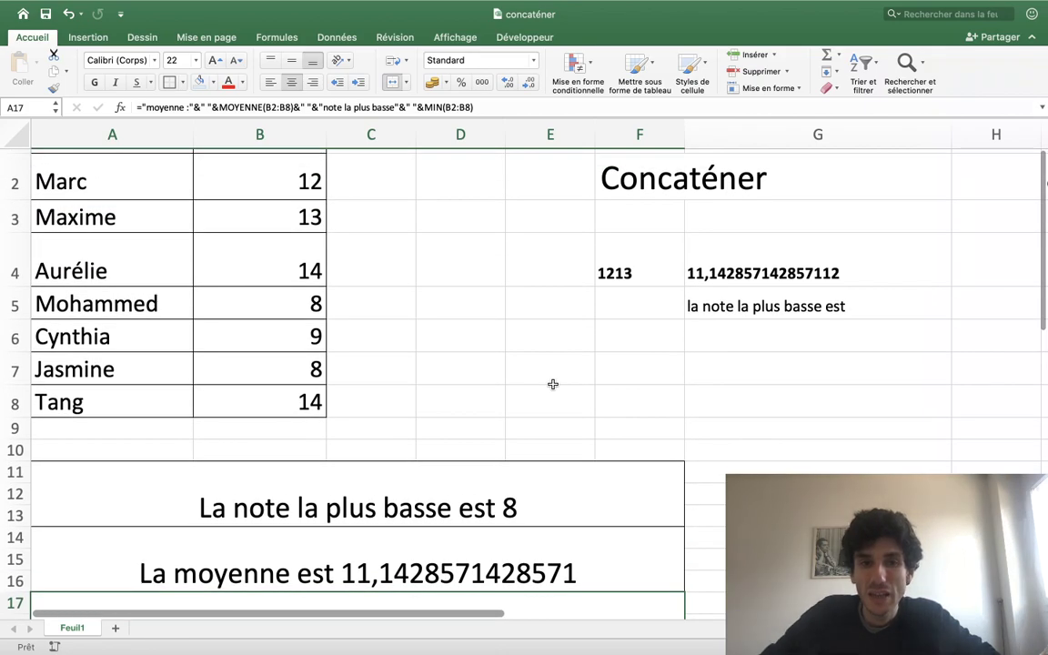
scroll(553, 384, down, 2)
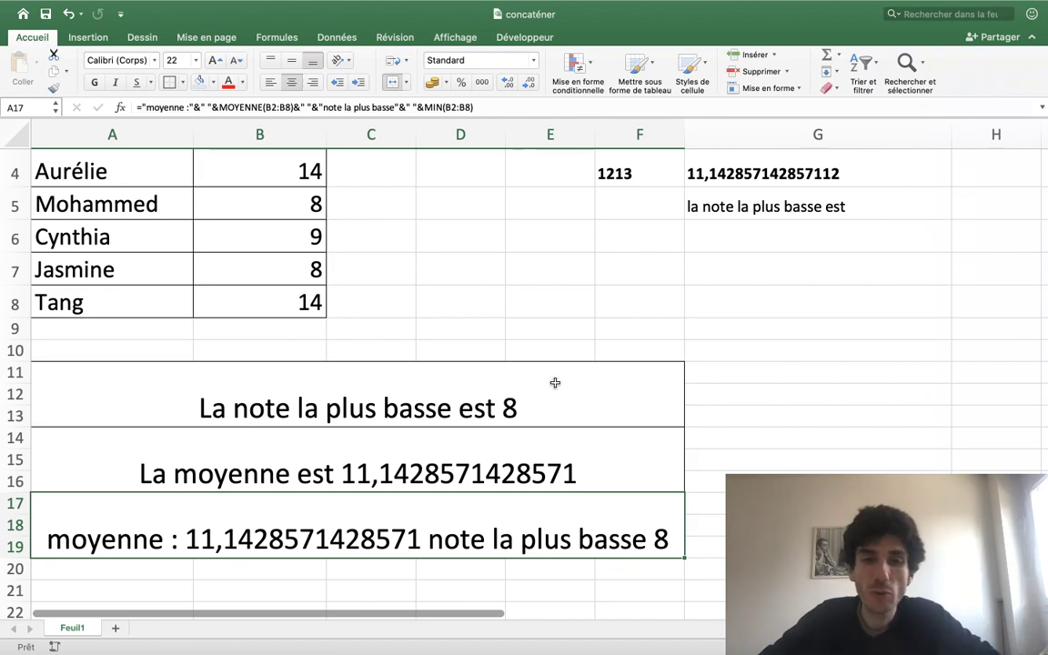
click(618, 382)
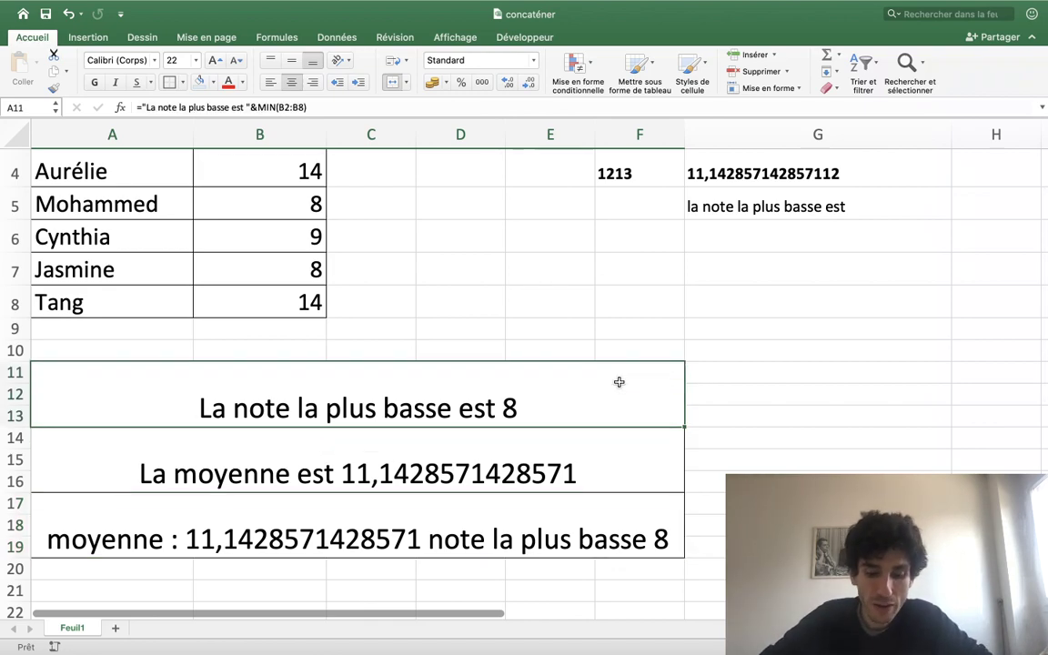
key(super+c)
click(737, 375)
key(super+v)
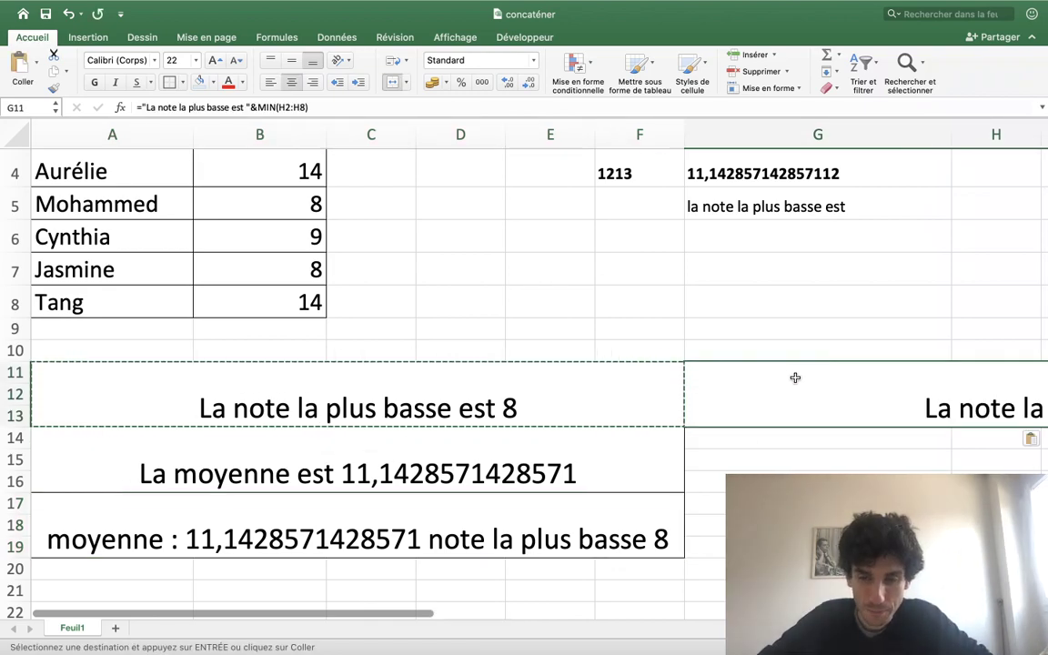
key(Right)
key(Left)
key(Left)
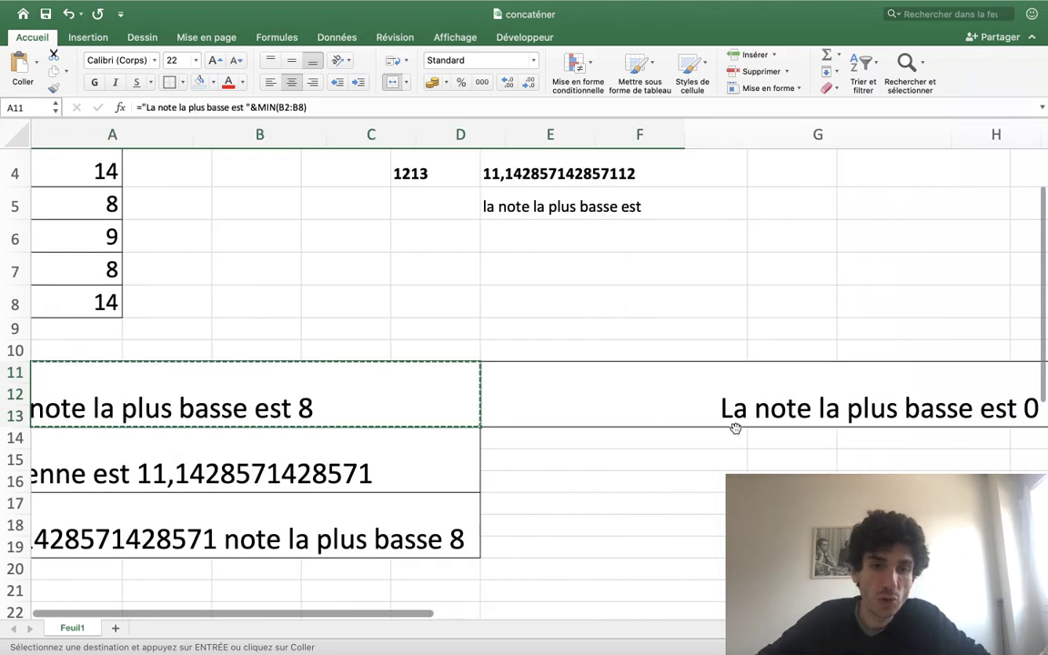
key(Right)
- Enter =CONCATENER(B7;B6) in G11 to join the grades from B7 and B6
text(=)
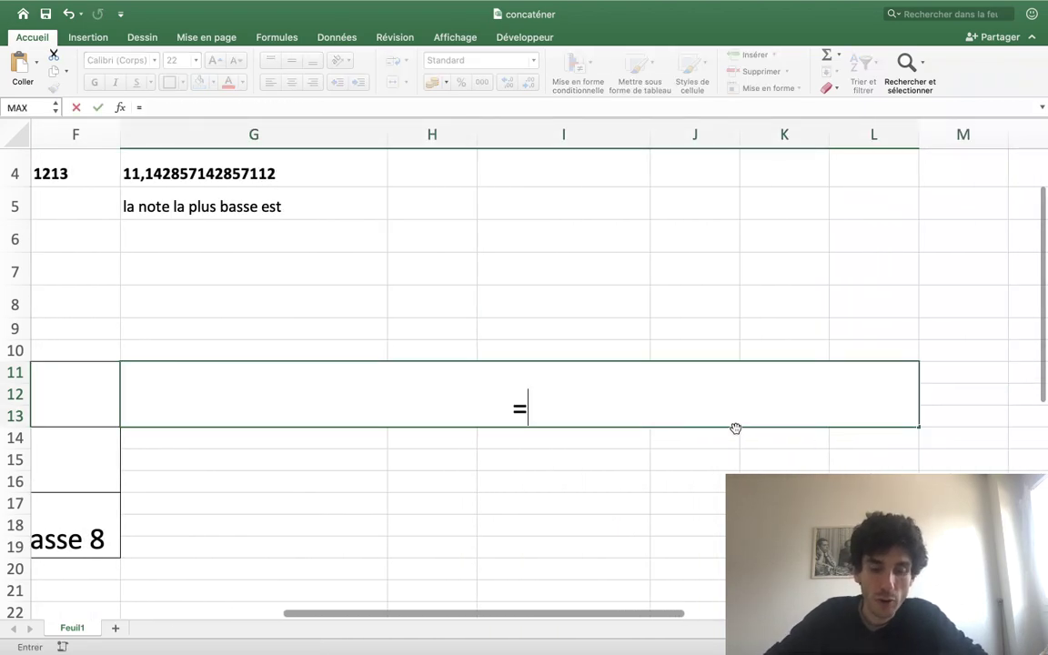
text(xc)
key(BackSpace)
key(BackSpace)
text(c)
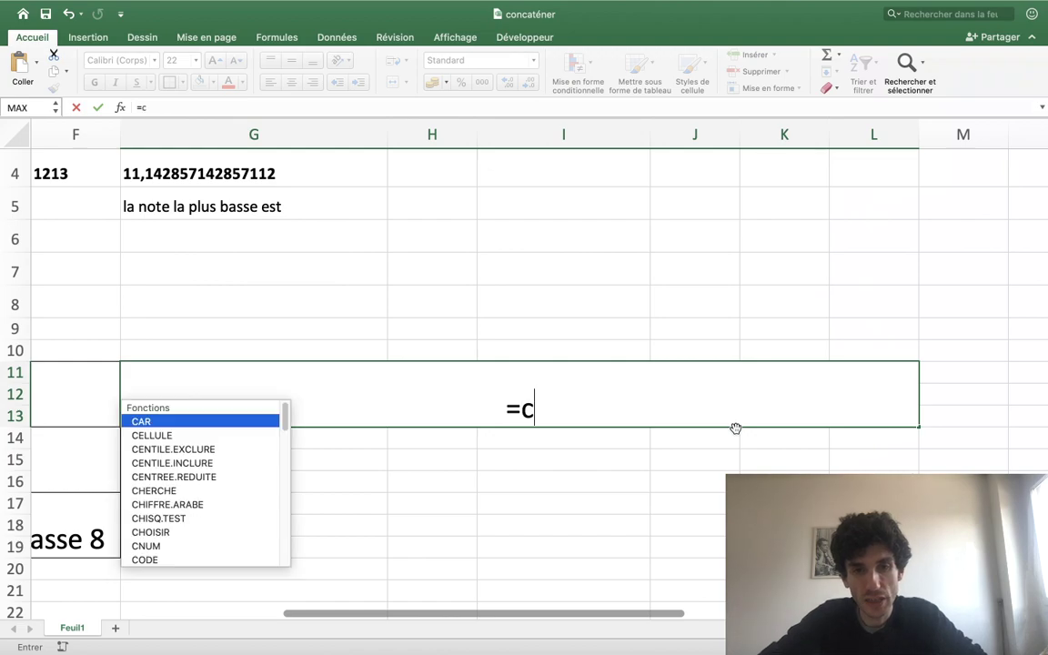
text(onca)
key(Down)
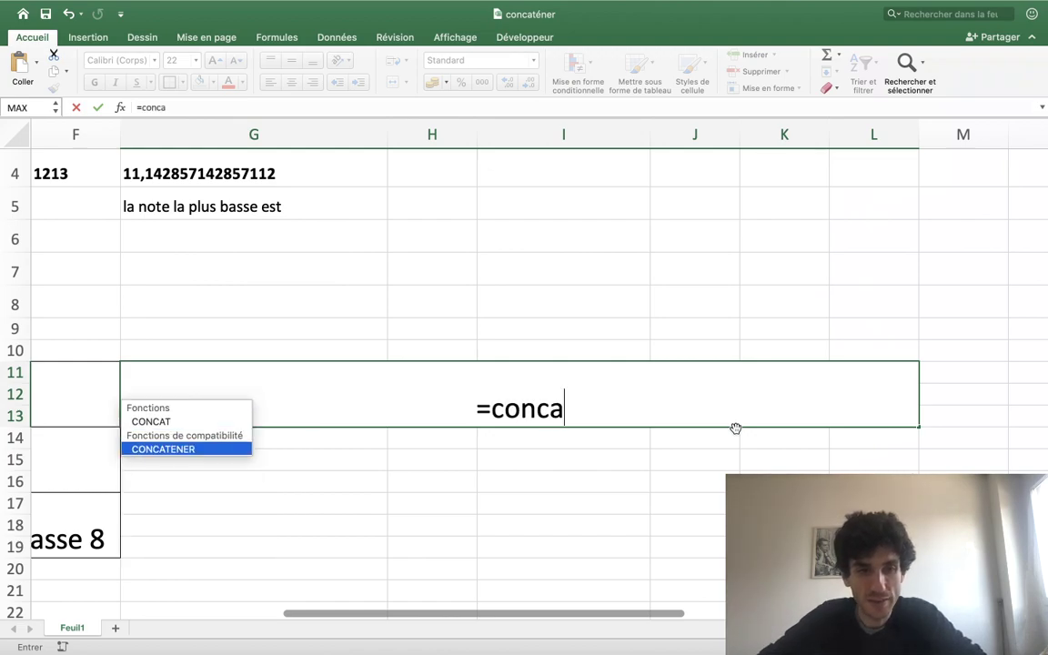
key(Tab)
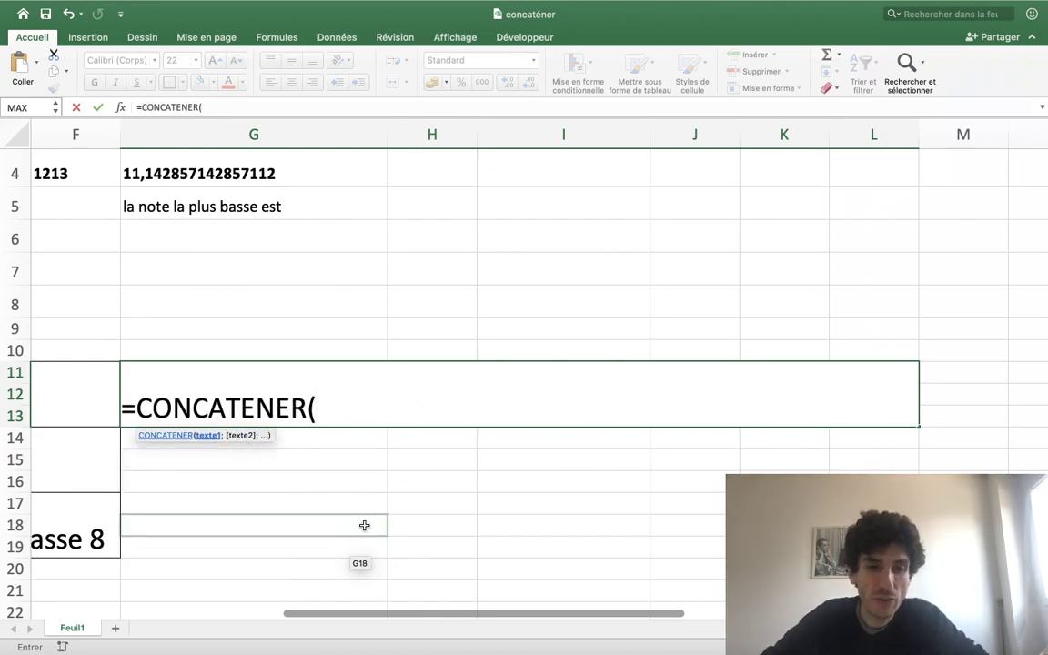
drag(356, 622, 84, 589)
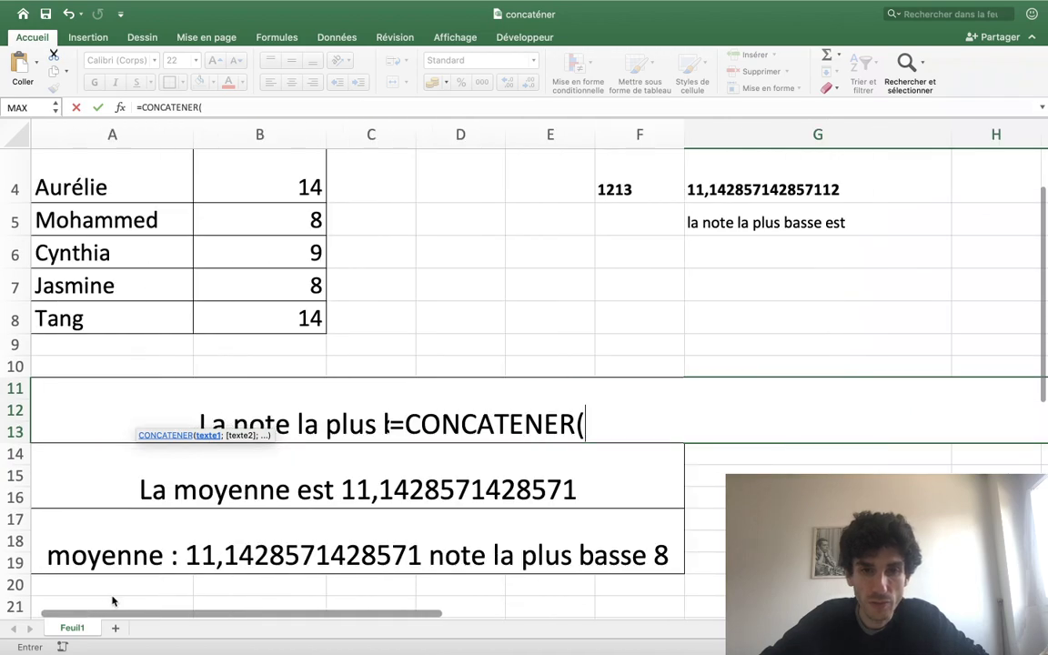
click(263, 283)
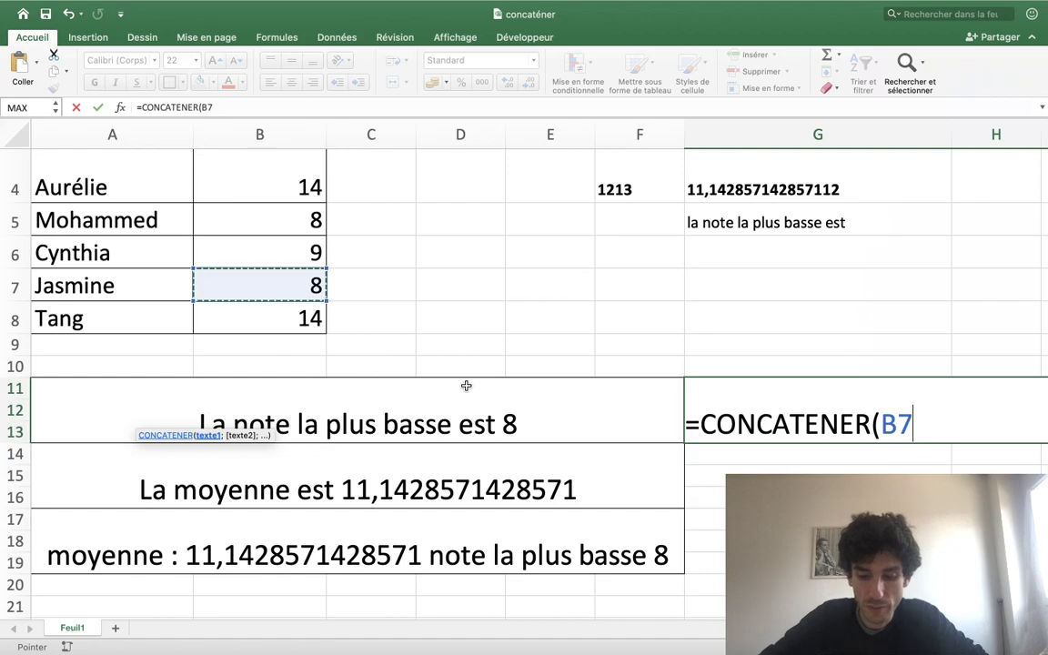
text(;)
click(297, 256)
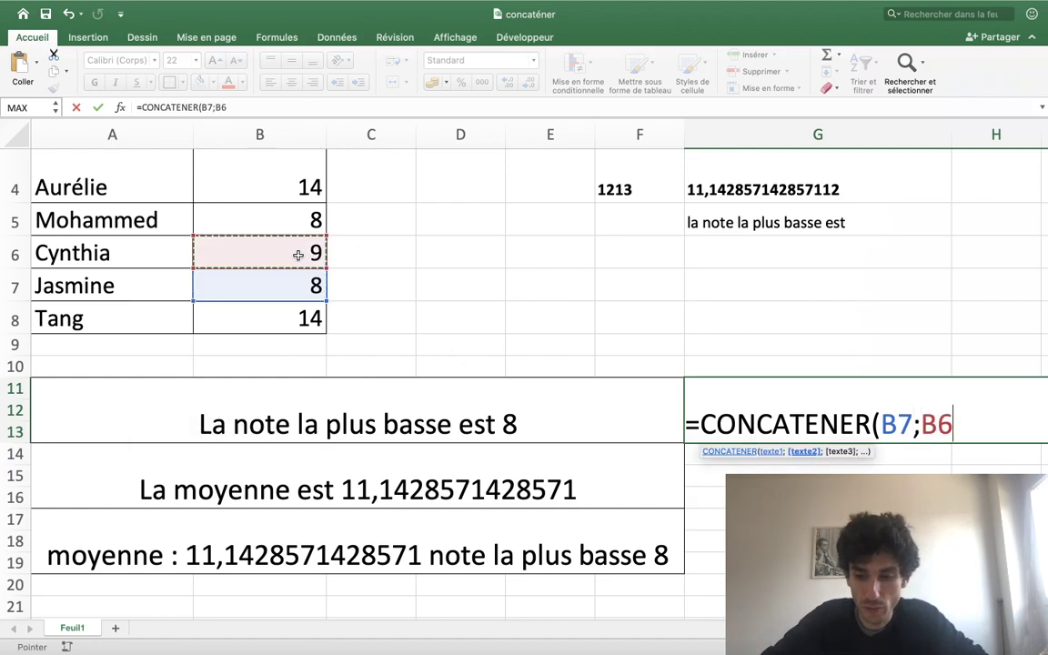
text())
key(Return)
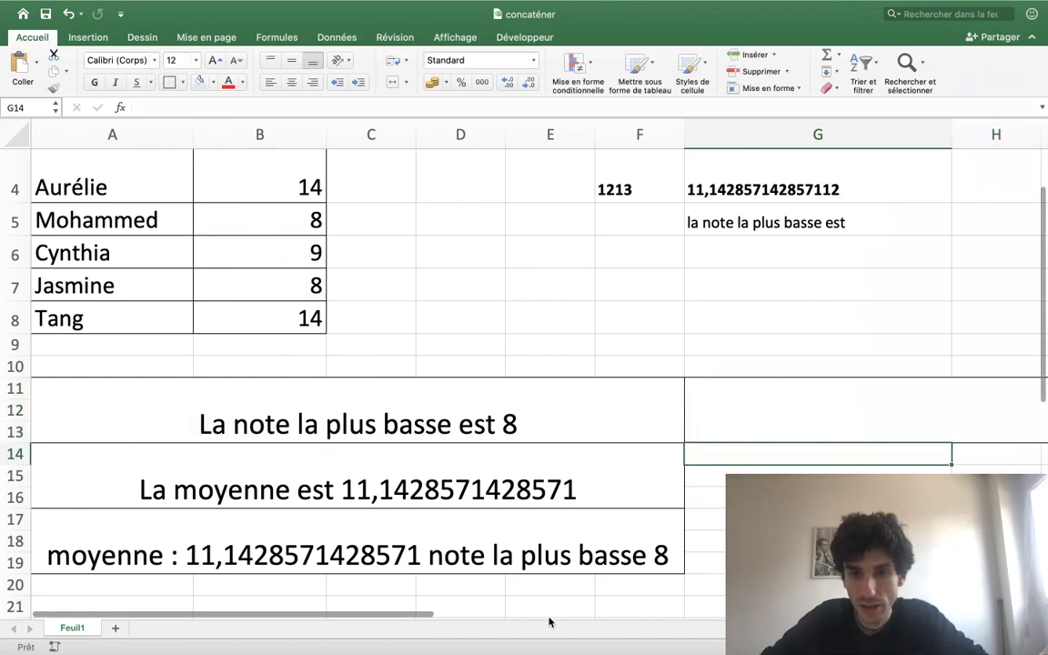
mouse_move(327, 615)
mouse_down()
mouse_move(496, 619)
mouse_move(382, 614)
mouse_move(479, 613)
mouse_move(400, 603)
mouse_move(475, 596)
mouse_up()
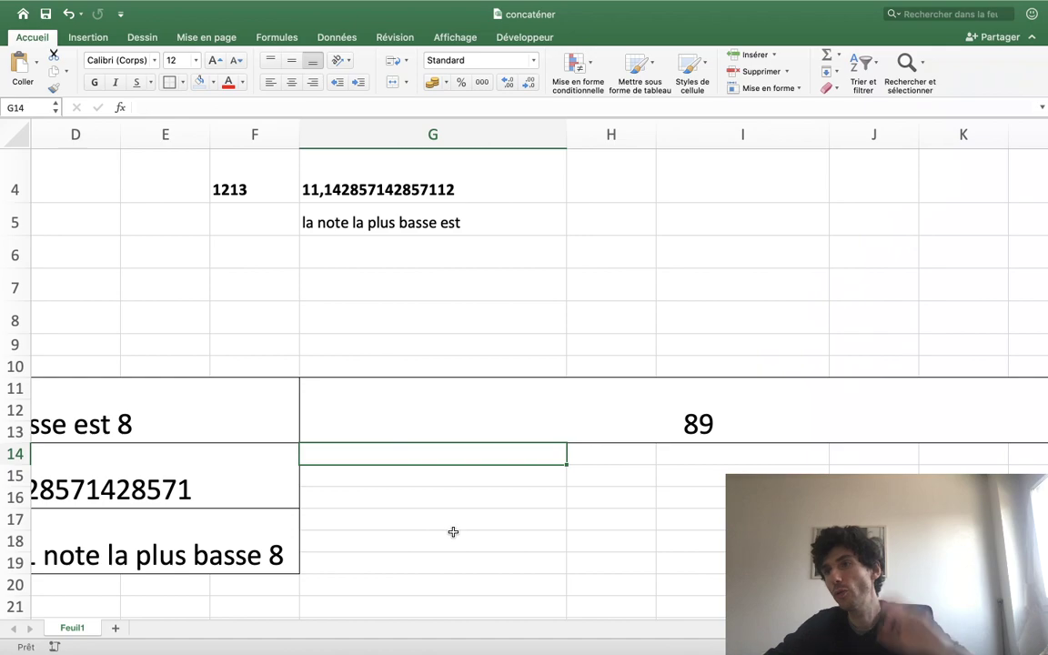
click(253, 410)
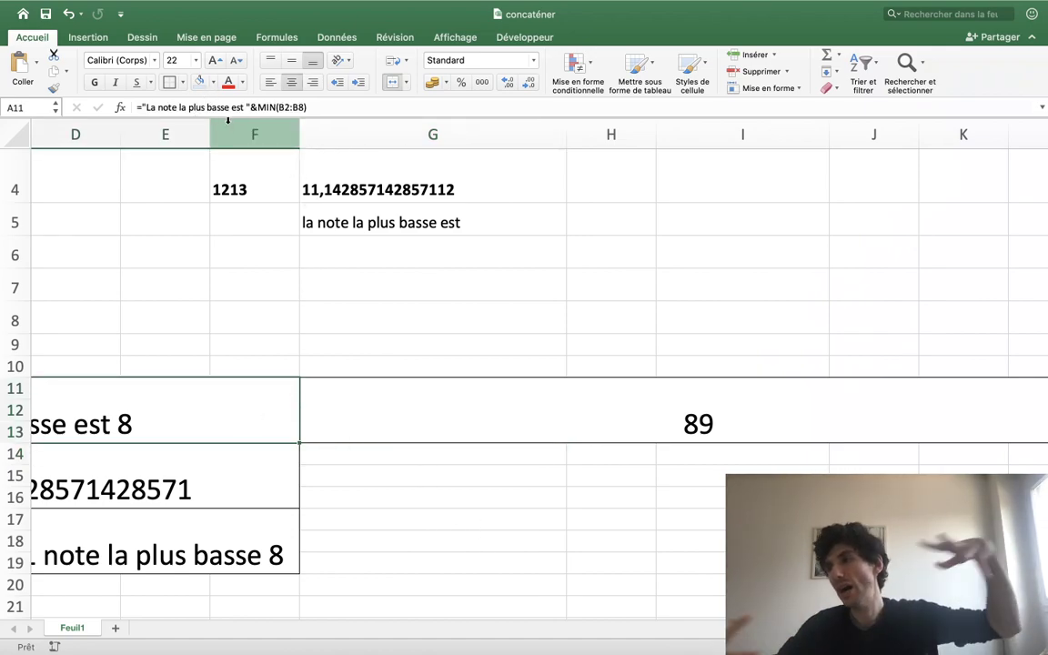
click(549, 398)
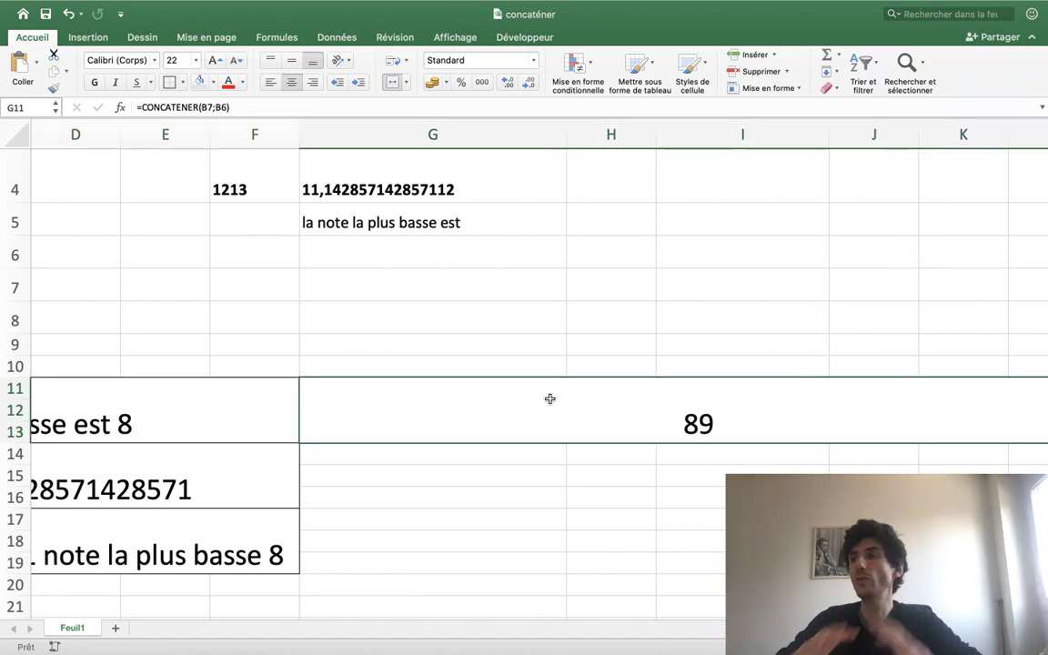